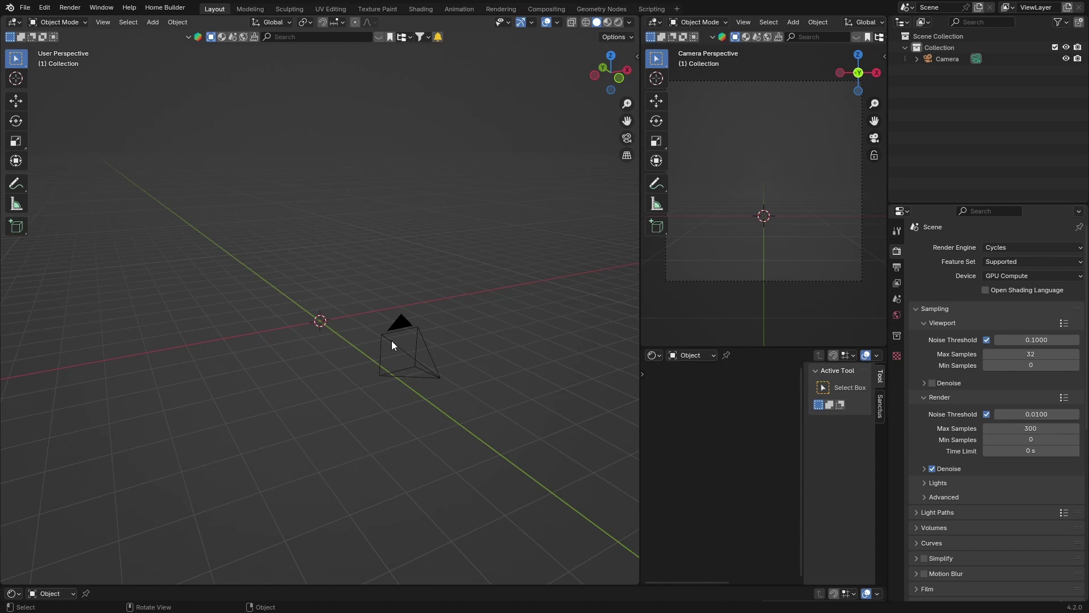
Search Get Extensions in Preferences for 'ti', then save the preferences and close the window.
click(46, 8)
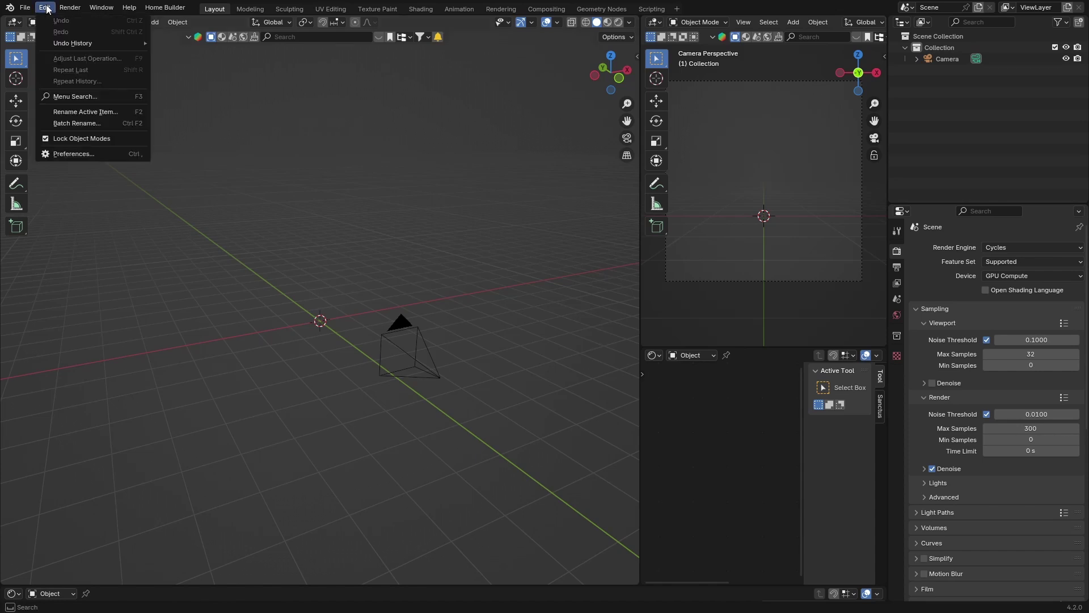
click(68, 155)
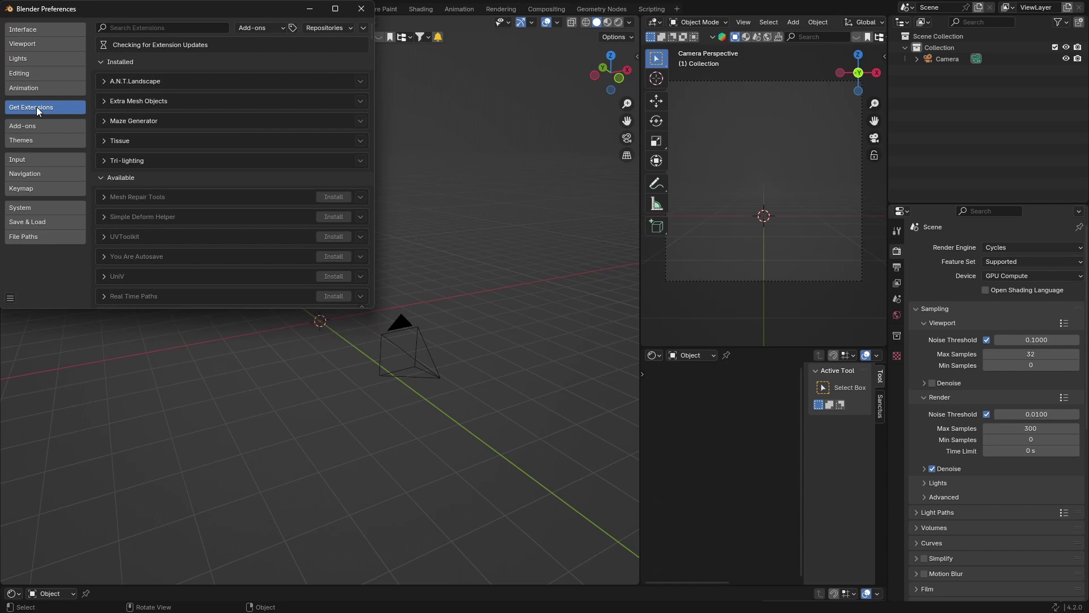
click(116, 27)
text(t)
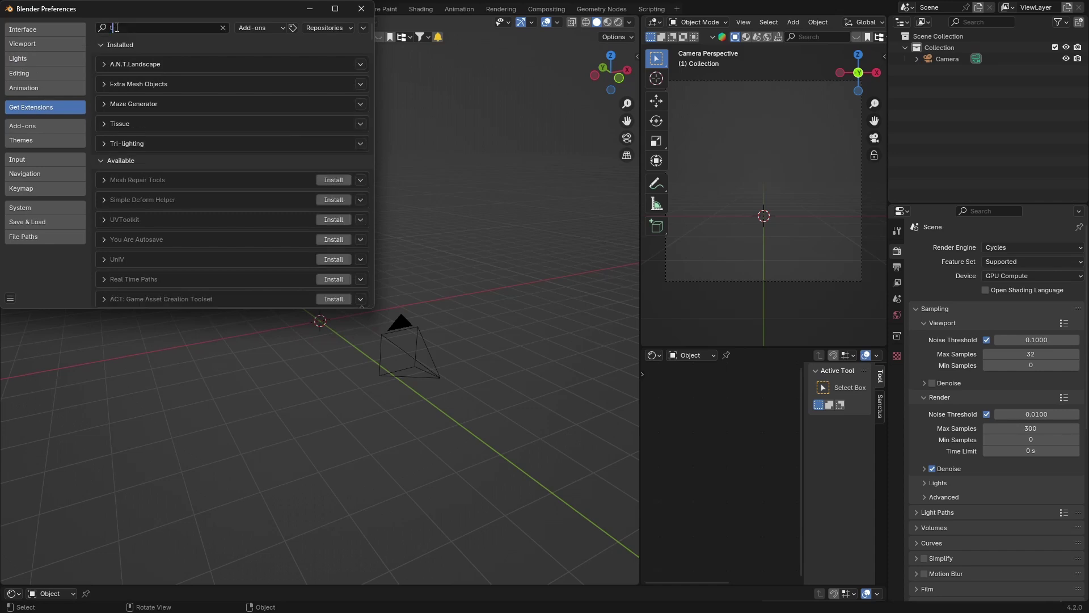
text(i)
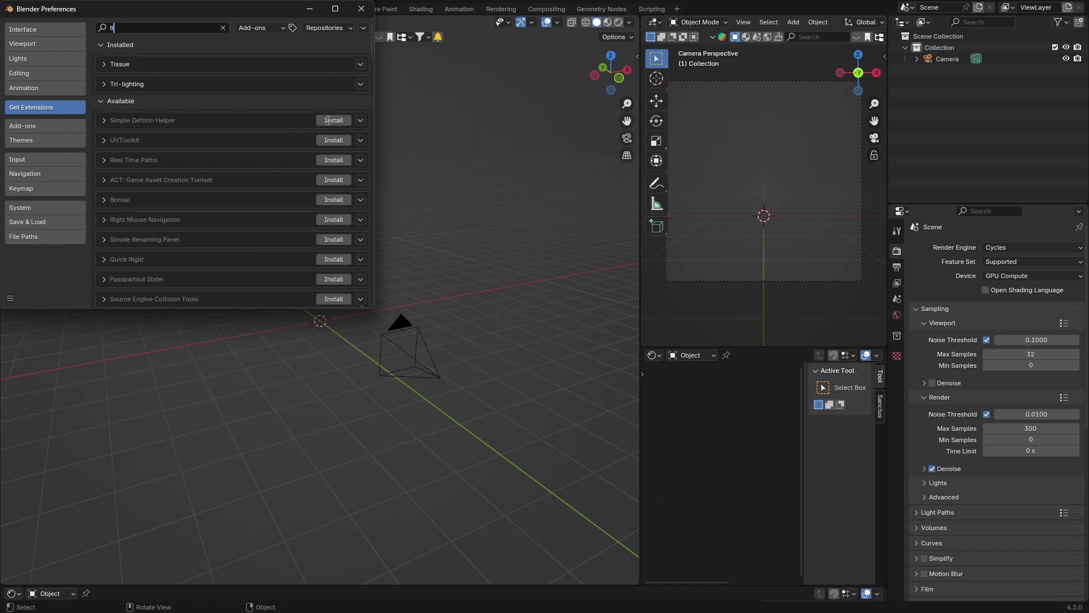
click(10, 299)
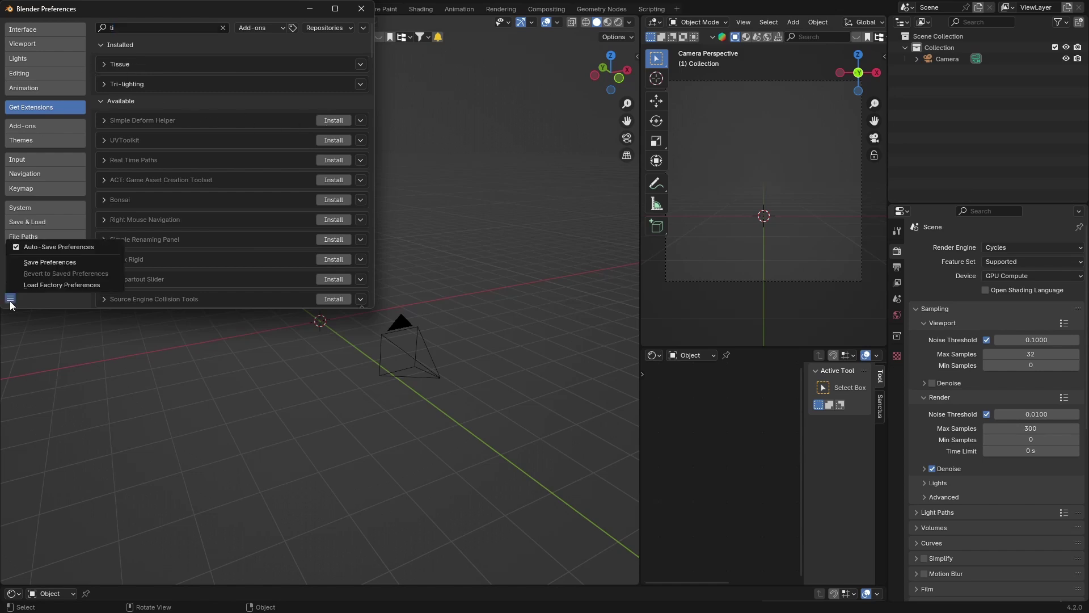
click(52, 261)
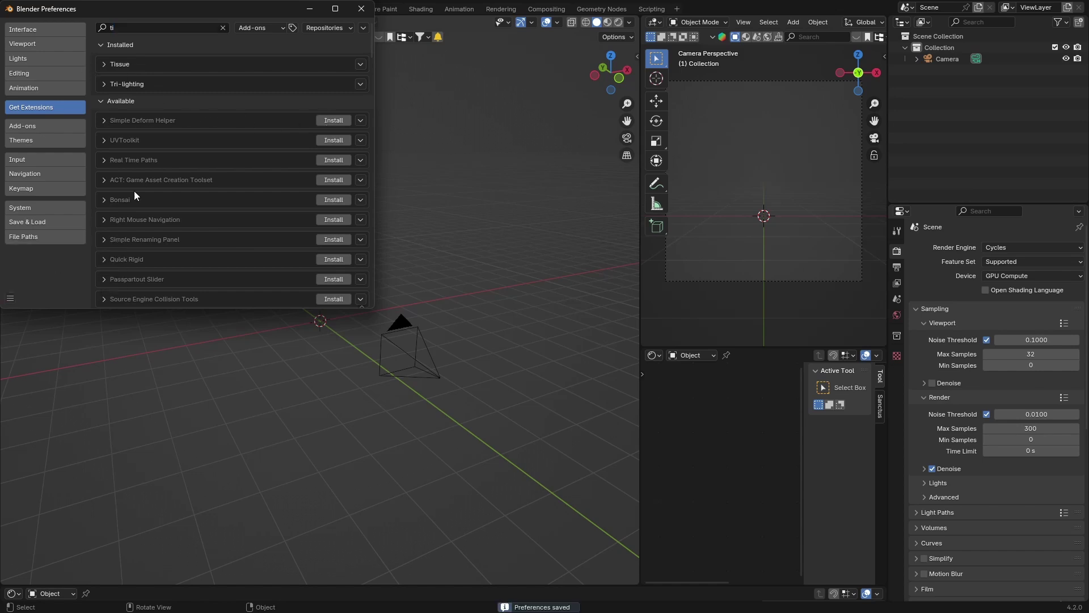
click(360, 9)
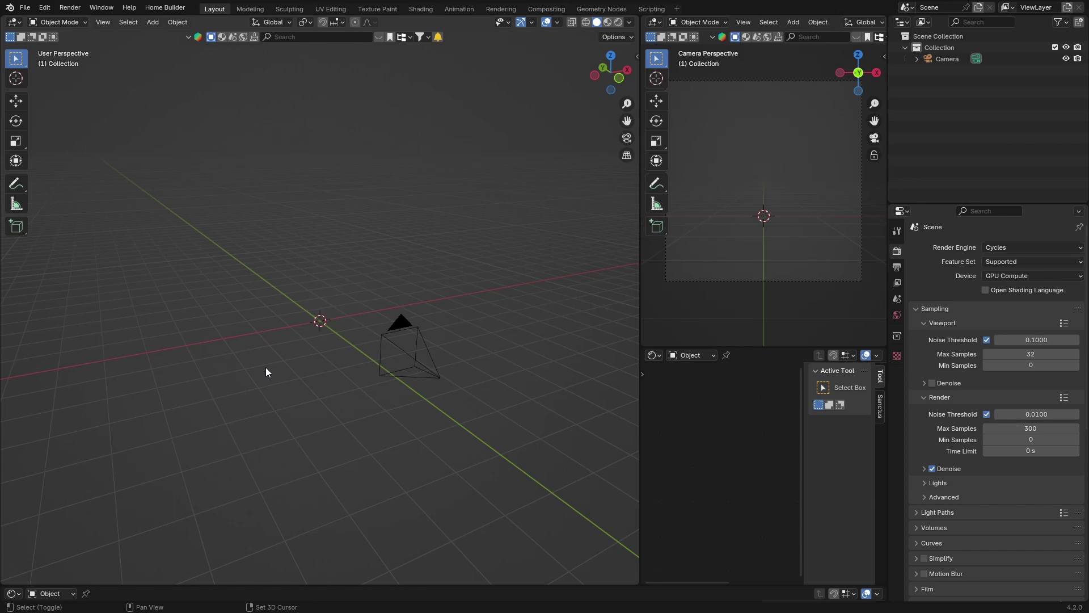
Add an icosphere at the origin and scale it to about twice its size.
key(shift+a)
mouse_move(240, 379)
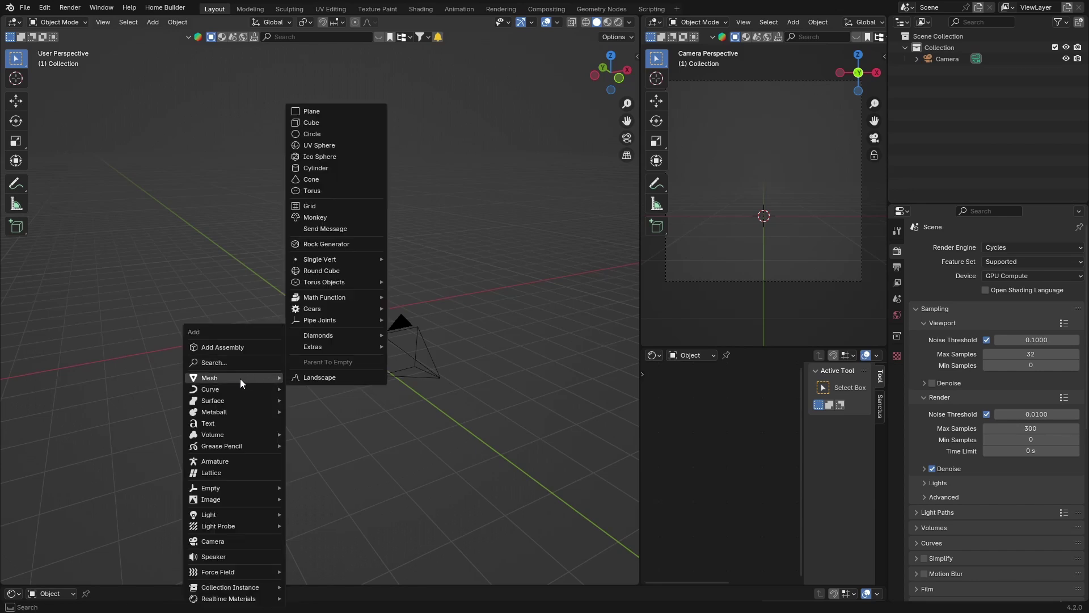
click(327, 159)
scroll(294, 373, up, 6)
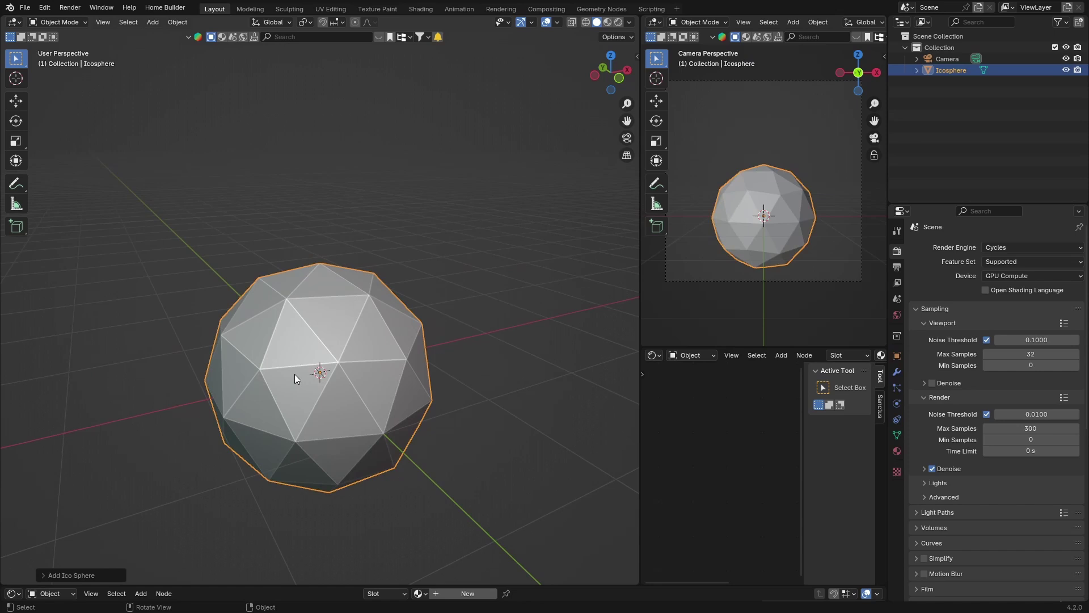
key(s)
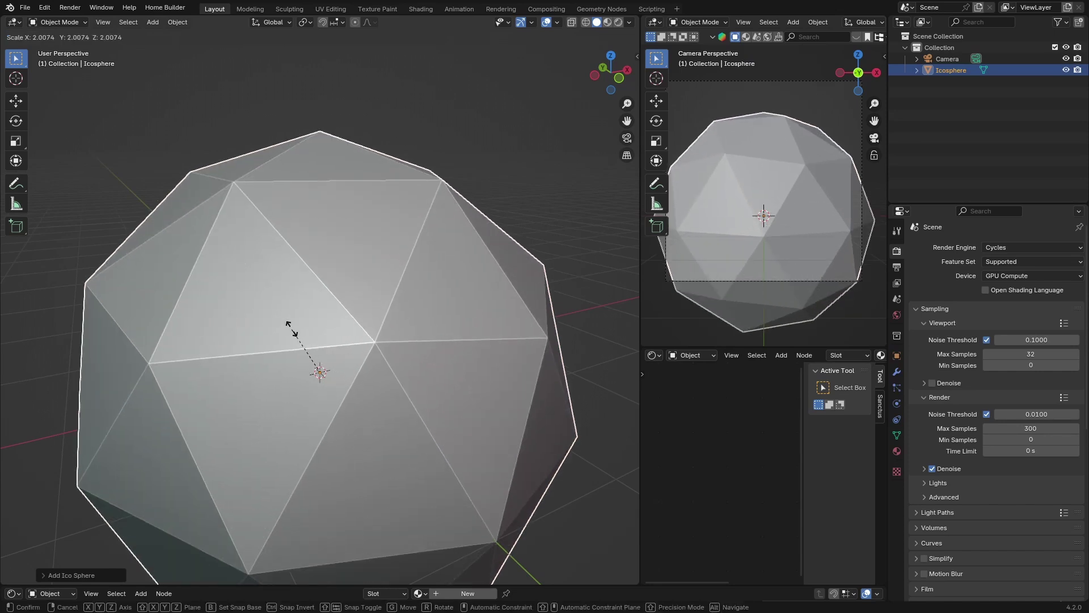
click(292, 328)
scroll(291, 328, down, 5)
Subdivide the icosphere mesh once in Edit Mode, then return to Object Mode.
key(Tab)
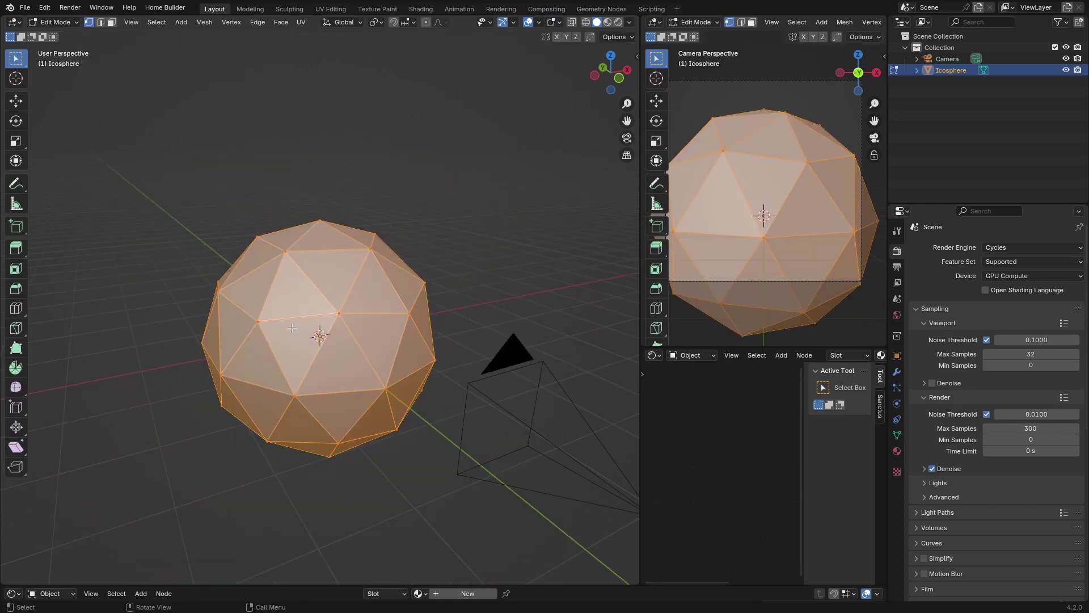
right_click(291, 298)
click(291, 298)
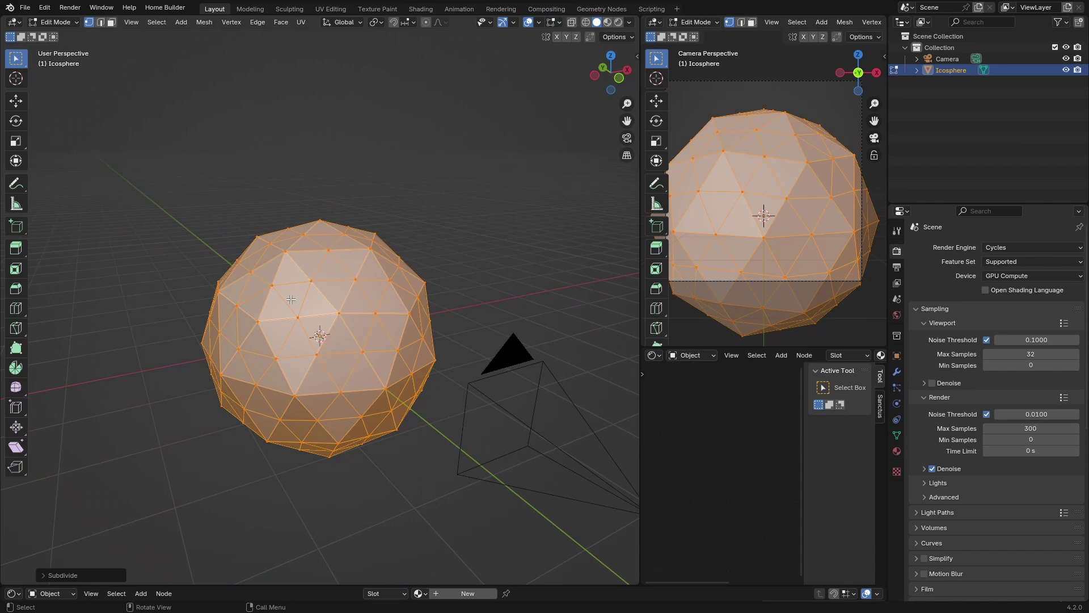
key(Tab)
mouse_move(441, 293)
middle_down()
mouse_move(370, 302)
mouse_move(424, 297)
middle_up()
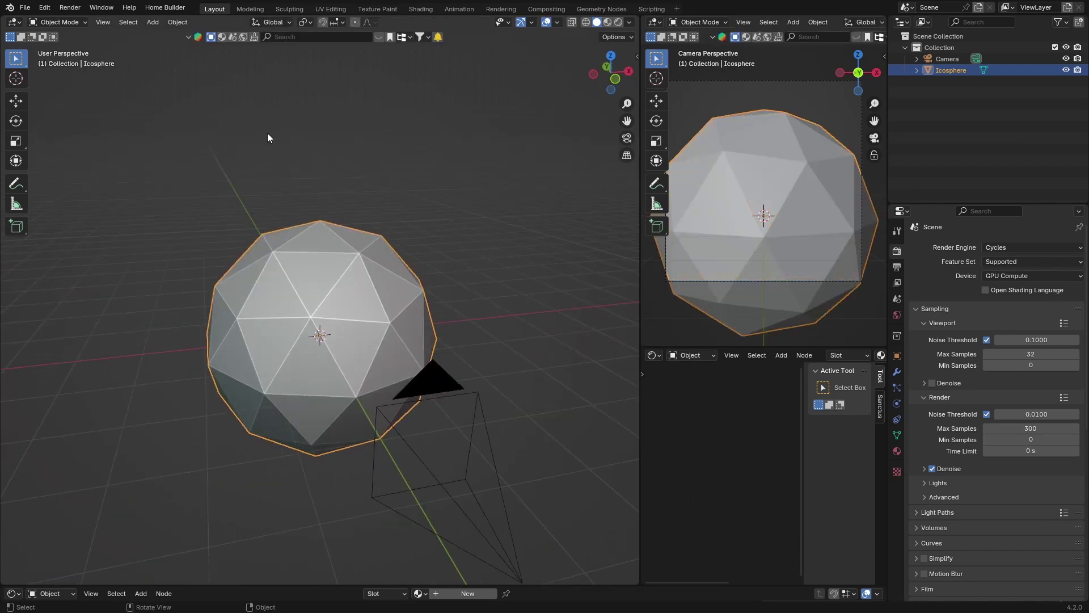
Search extensions for 'ext', expand Extra Mesh Objects 0.3.12, then save preferences and close.
click(45, 7)
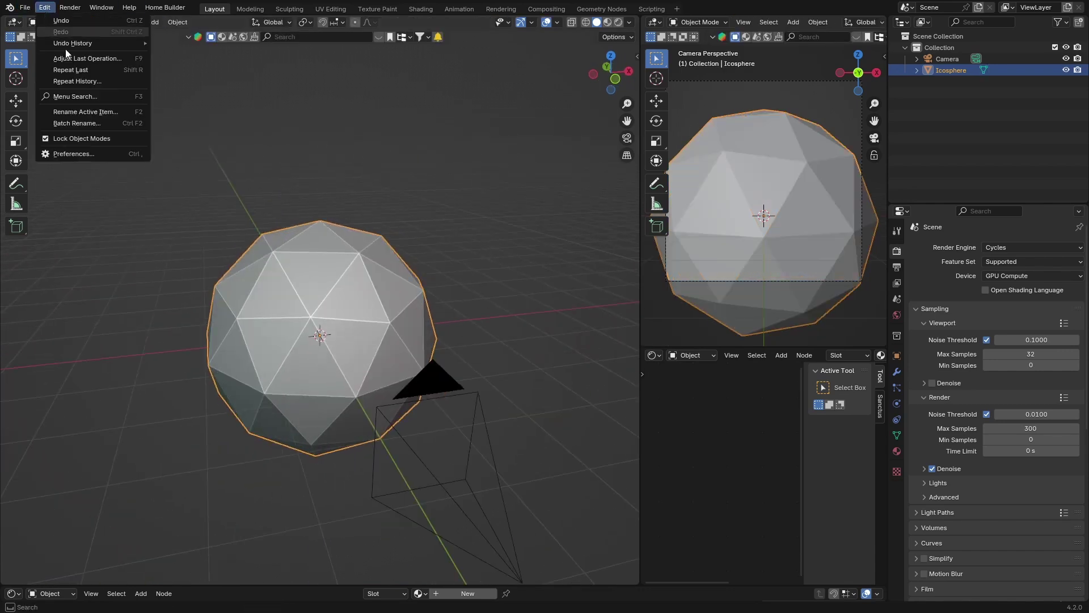
click(83, 155)
click(183, 30)
text(w)
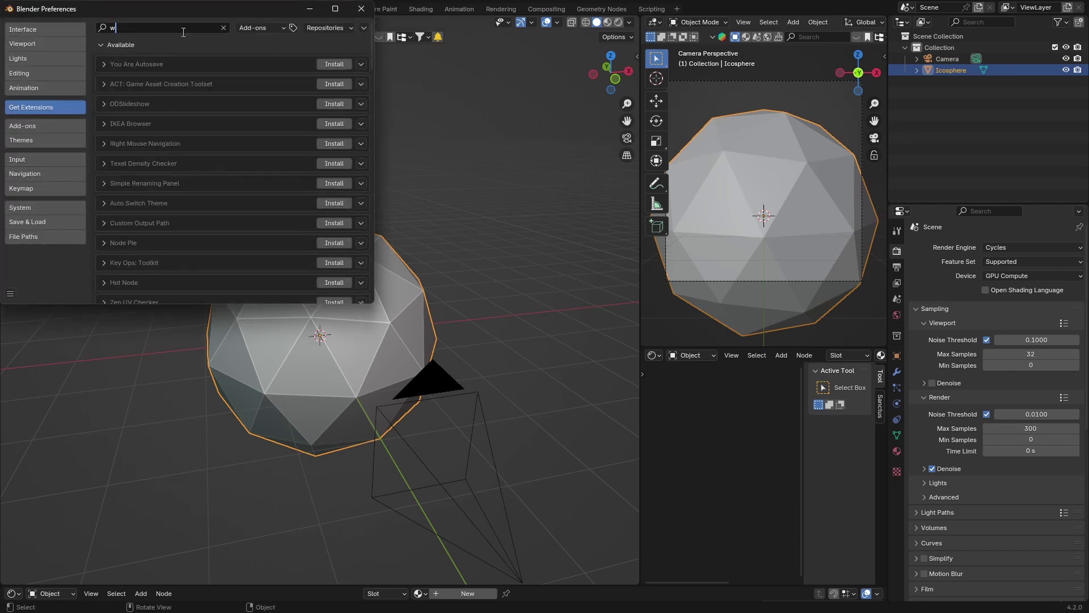
key(BackSpace)
text(ext)
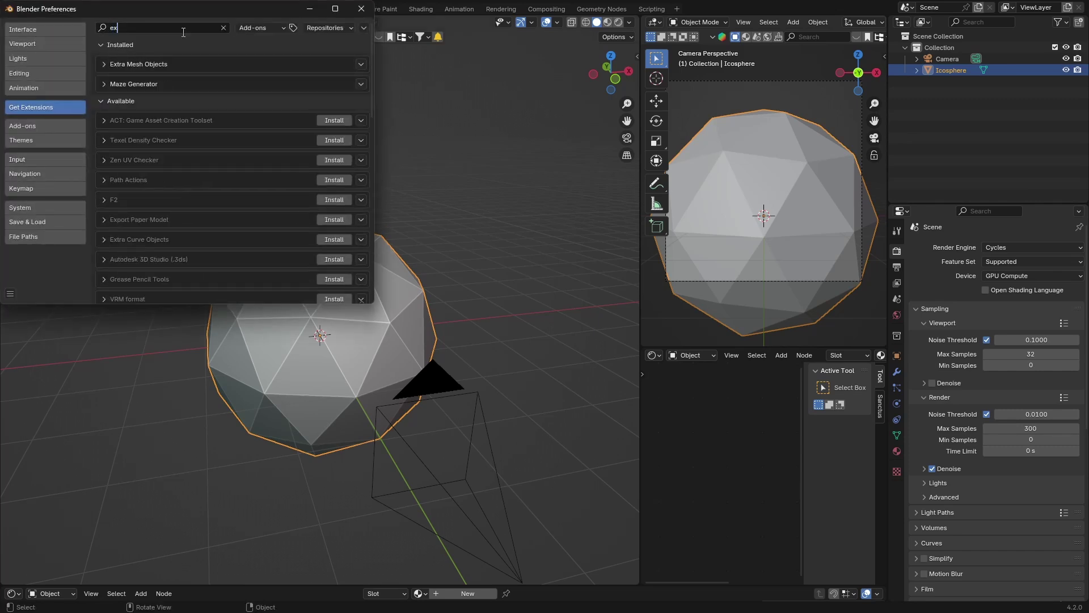
click(104, 64)
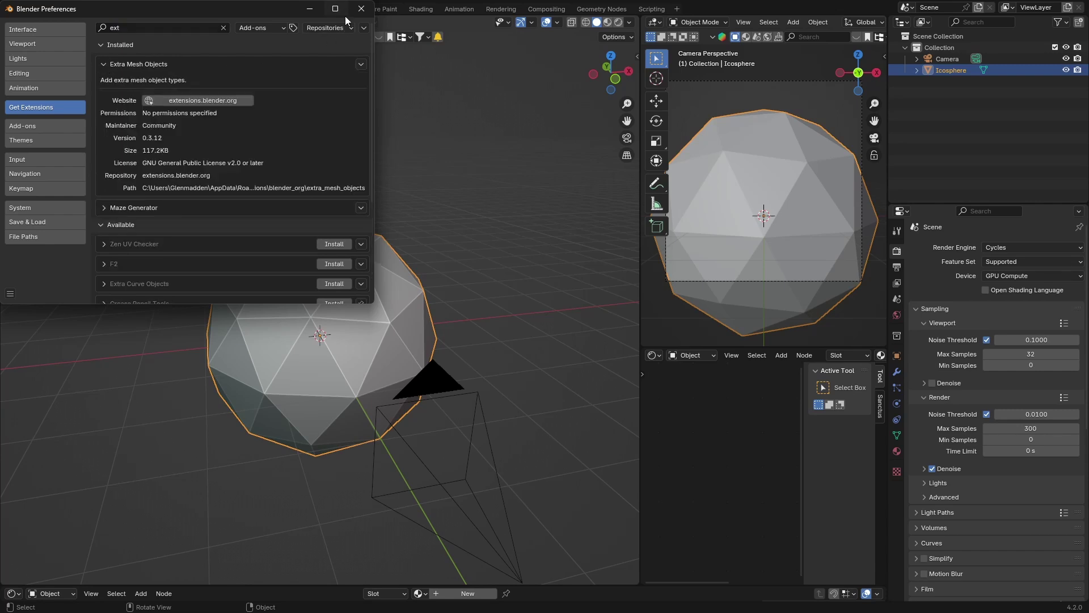
click(10, 293)
click(51, 258)
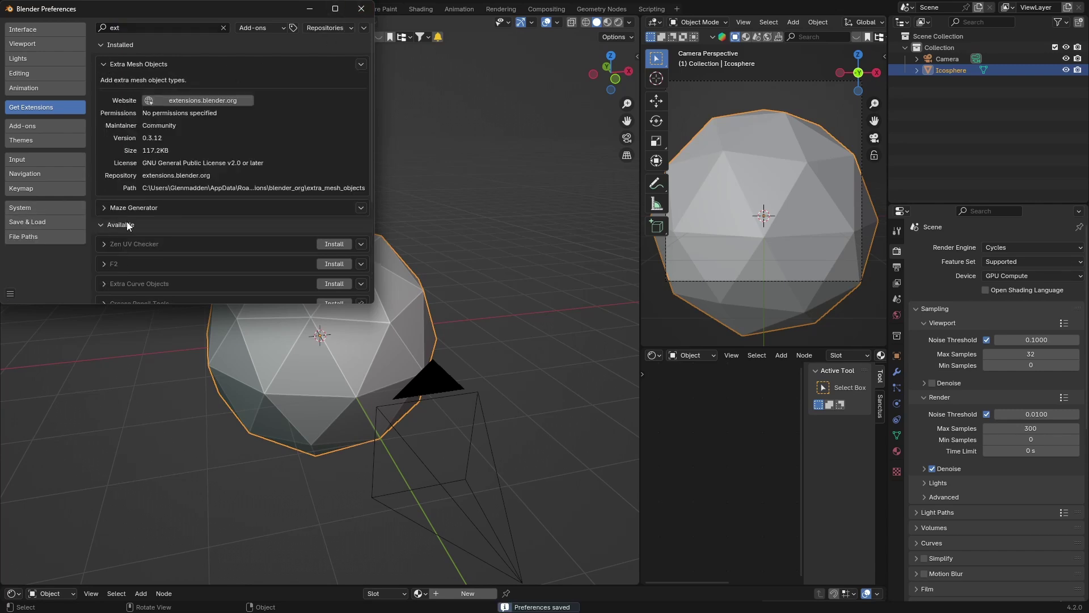
click(361, 9)
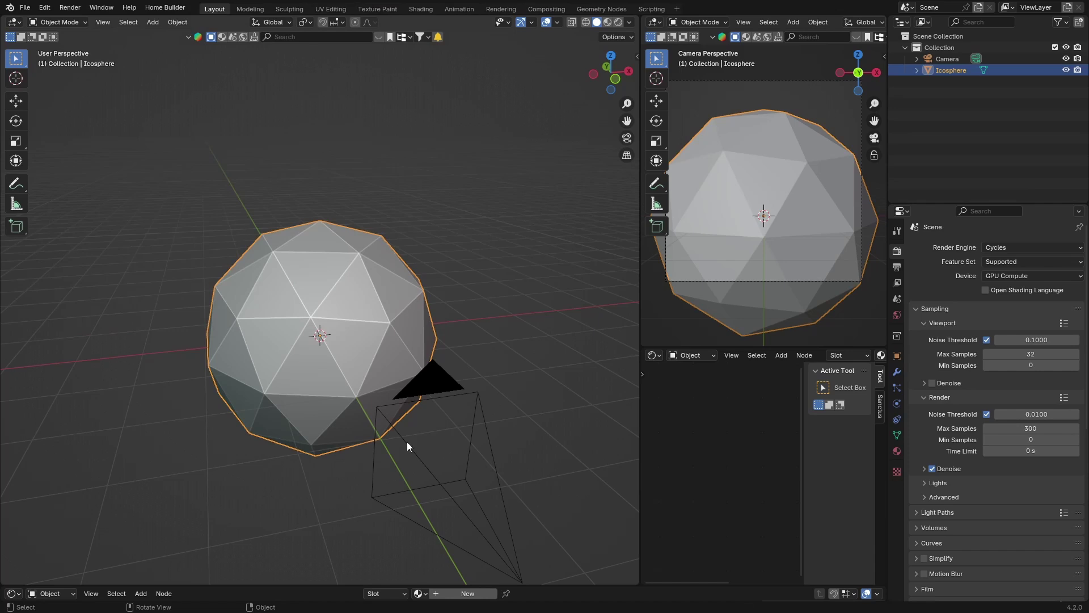
Add a Gear mesh, move it right along X beside the icosphere, and scale it to about a third.
key(shift+a)
mouse_move(373, 381)
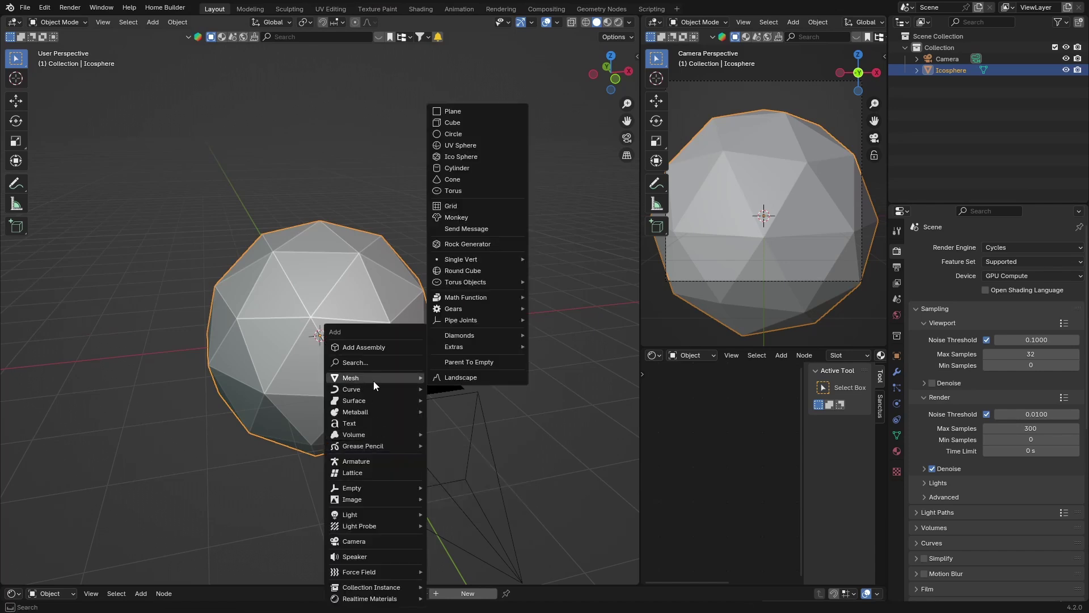
mouse_move(467, 310)
click(571, 307)
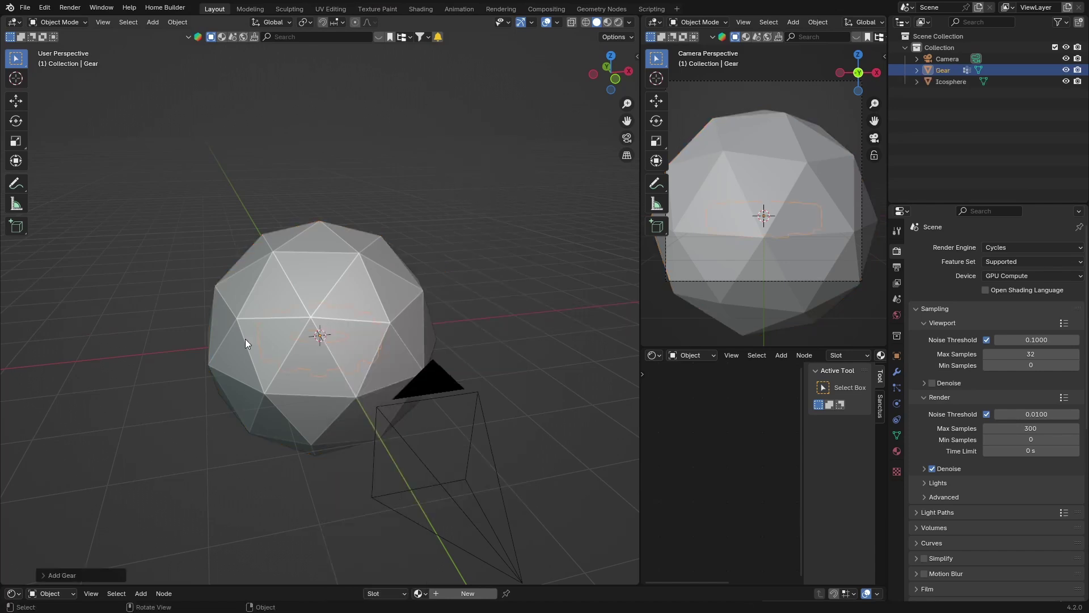
key(g)
key(x)
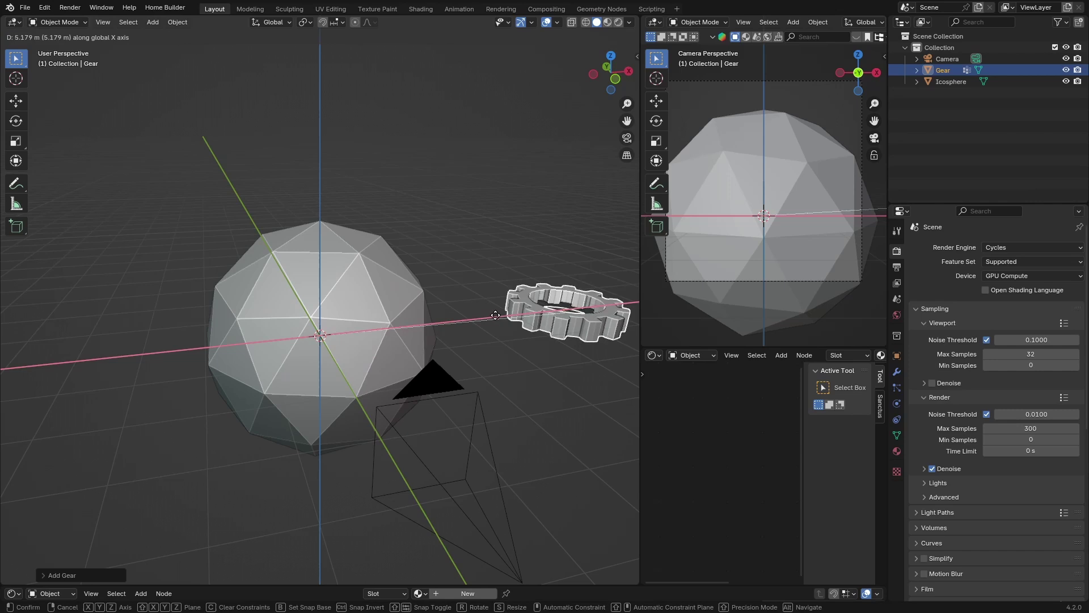
click(505, 312)
key(s)
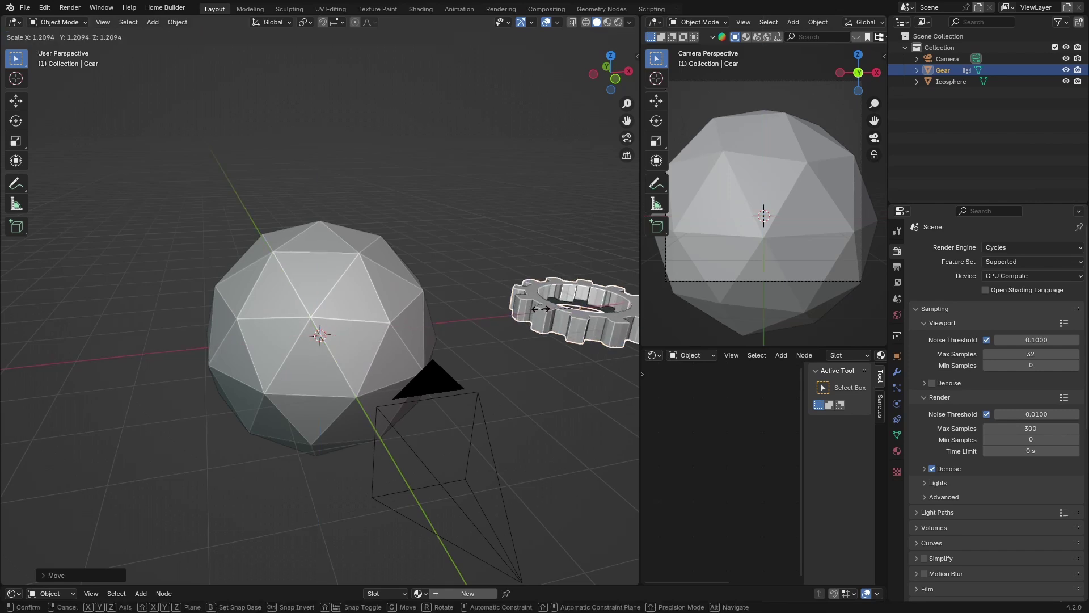
click(574, 314)
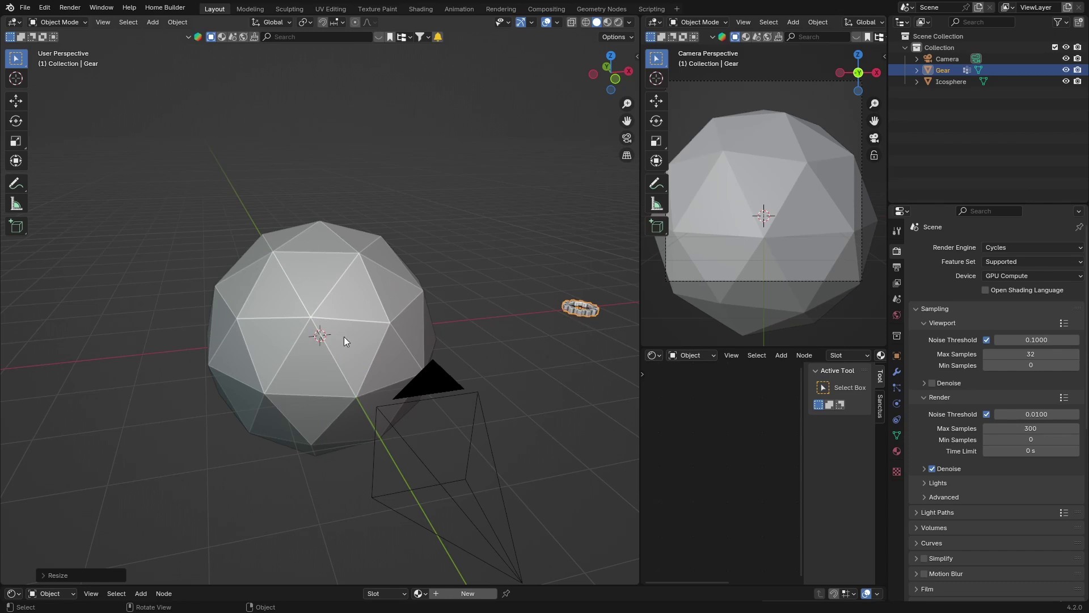
Select the Gear, then the Icosphere, and open the Tessellate dialog from the sidebar's Tissue tab.
click(553, 298)
click(566, 307)
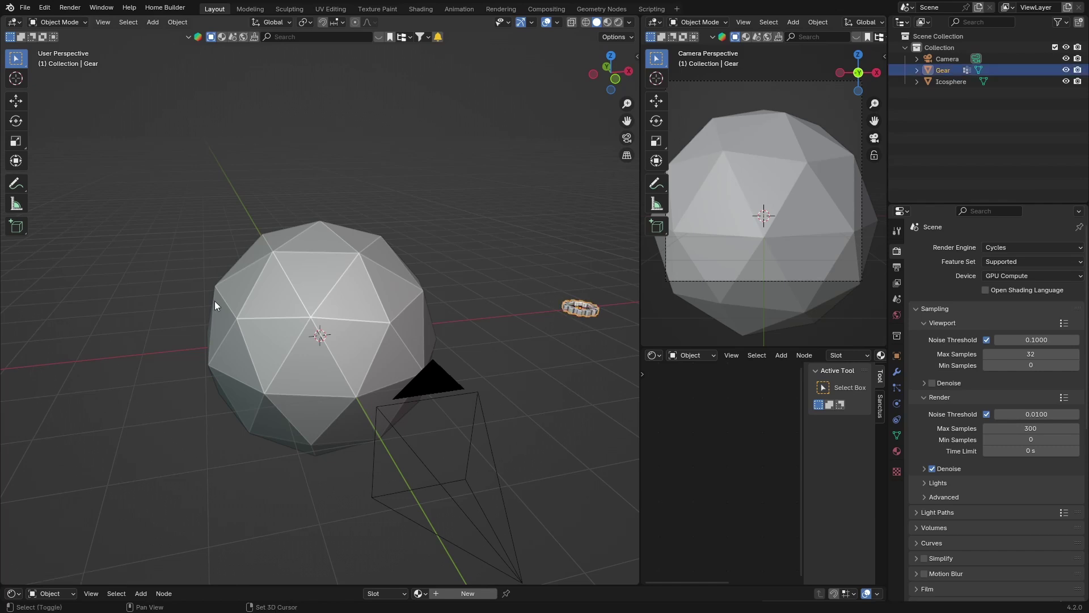
shift+click(282, 301)
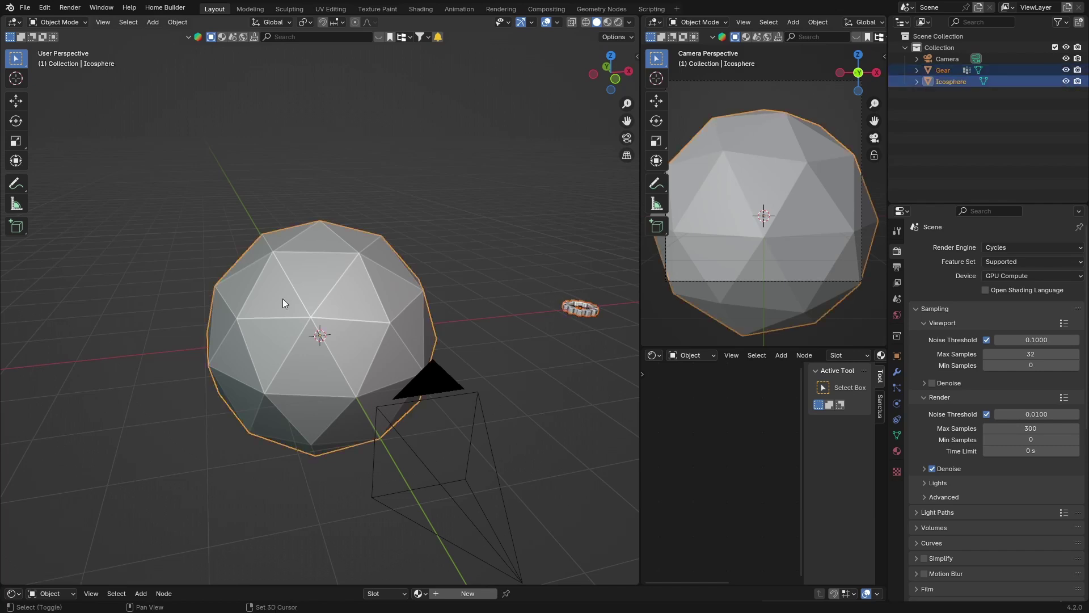
click(636, 55)
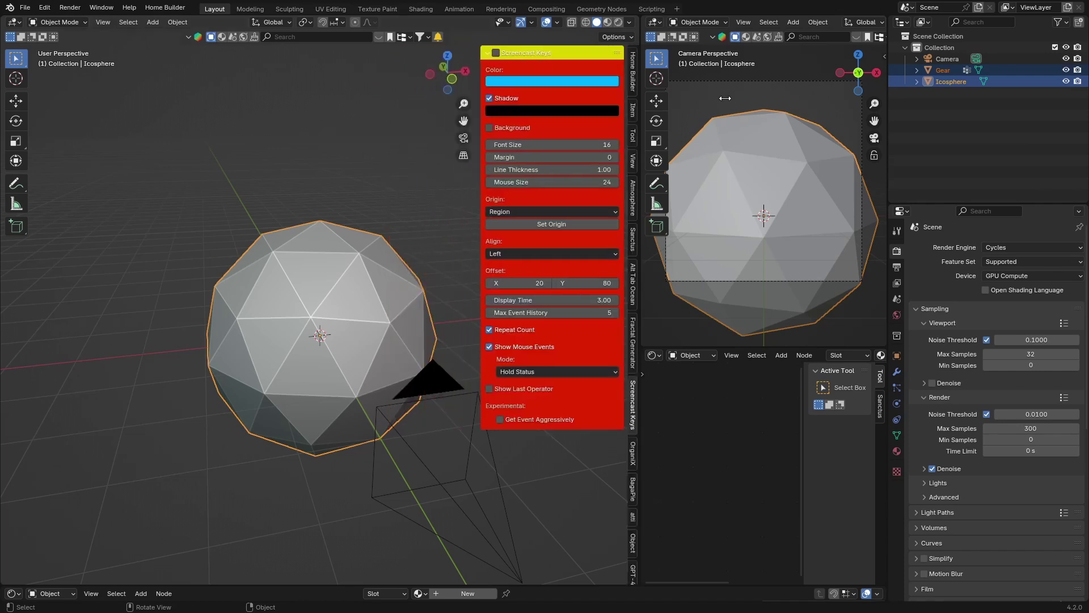
scroll(635, 306, down, 10)
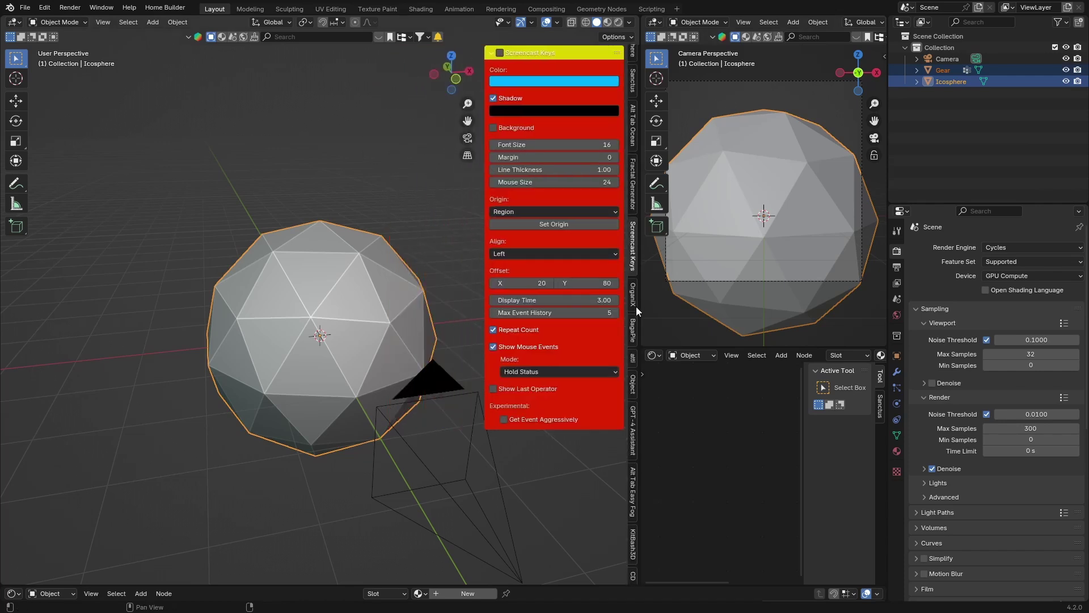
scroll(635, 310, down, 5)
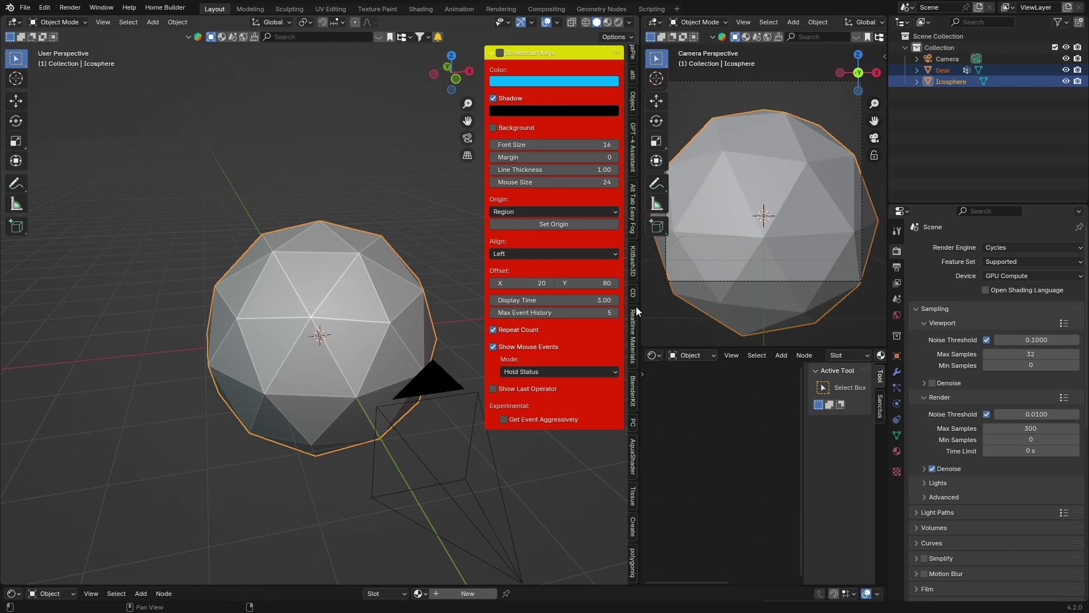
click(633, 499)
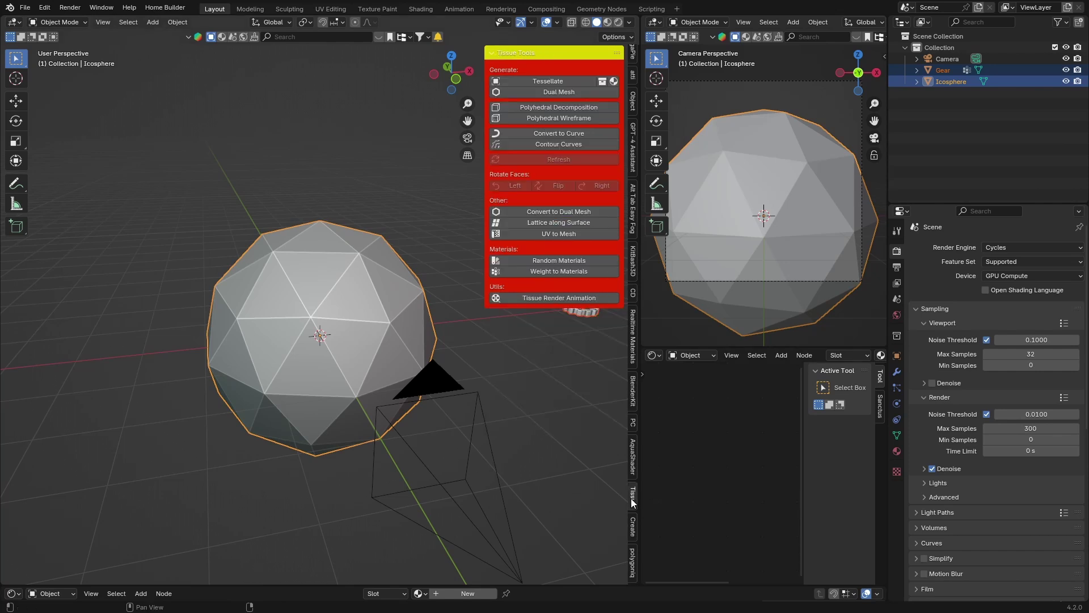
click(539, 80)
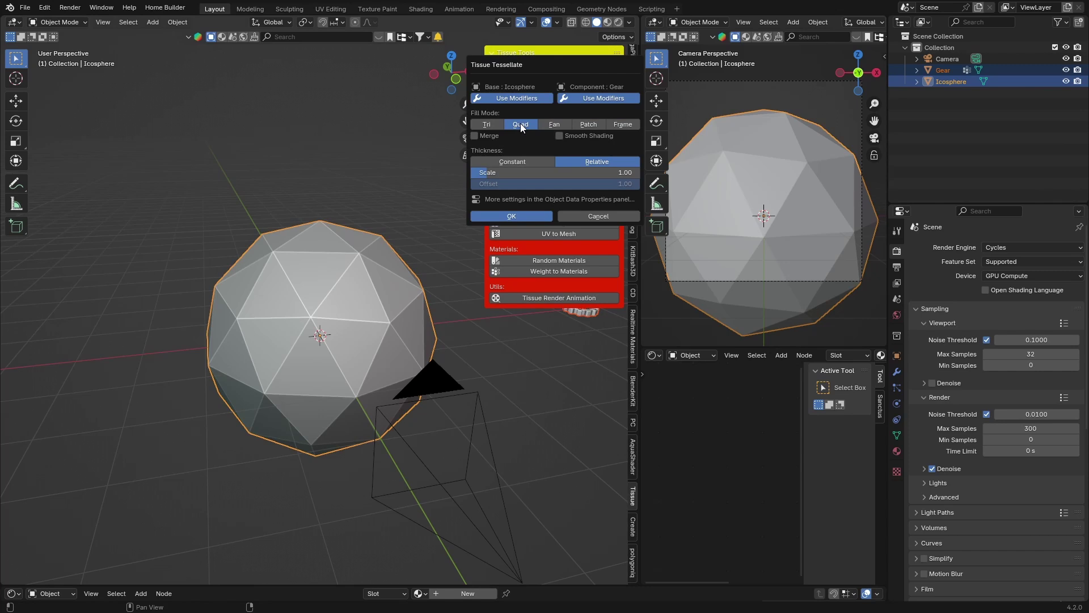
Confirm the gear tessellation, switch to Rendered shading, and hide the original Icosphere.
click(508, 215)
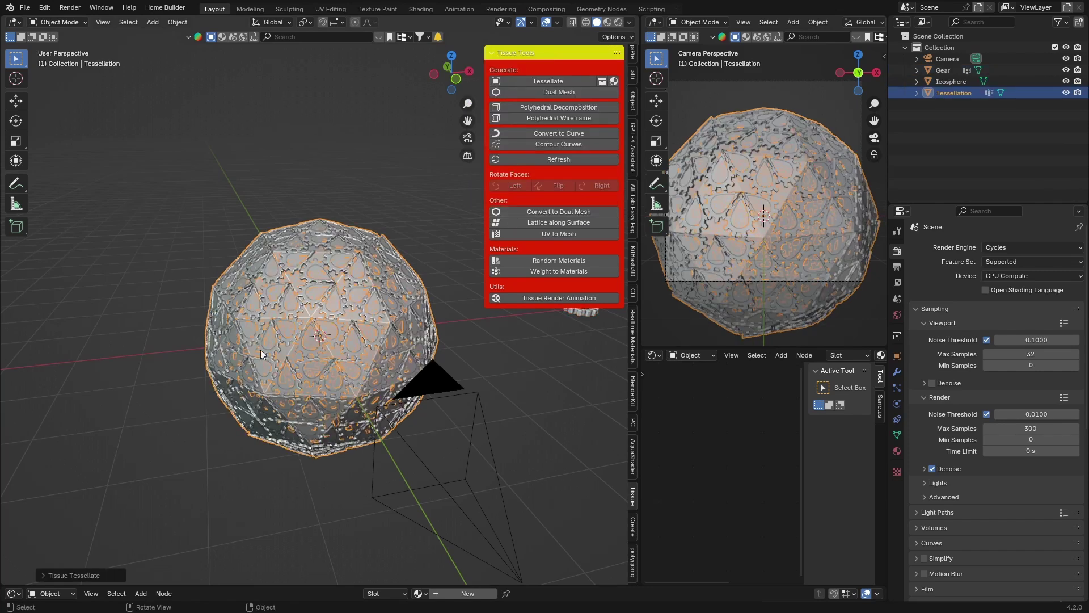
click(92, 360)
scroll(307, 359, up, 4)
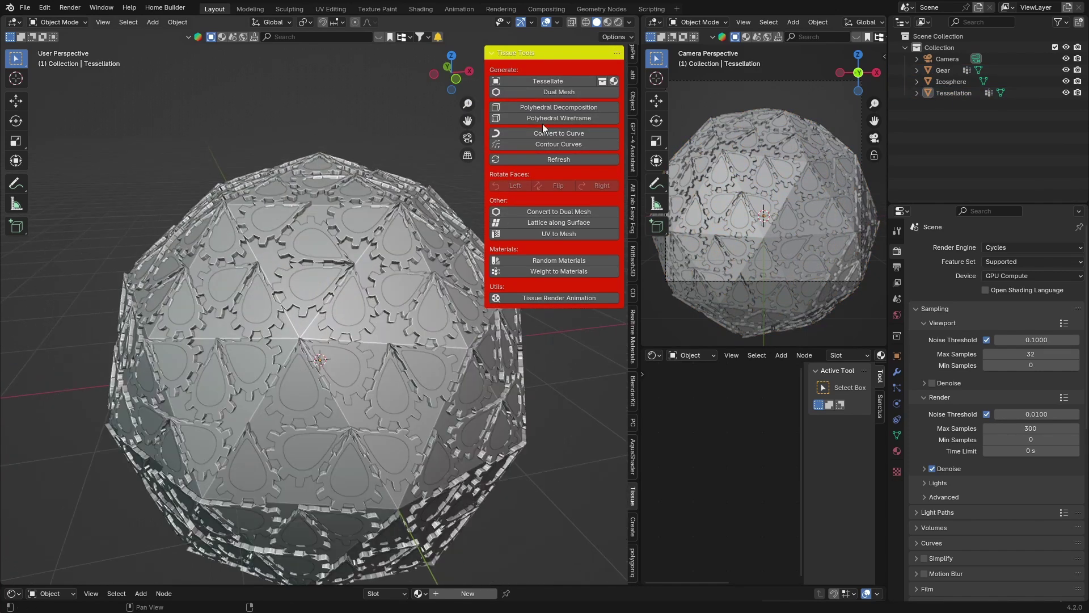
click(619, 22)
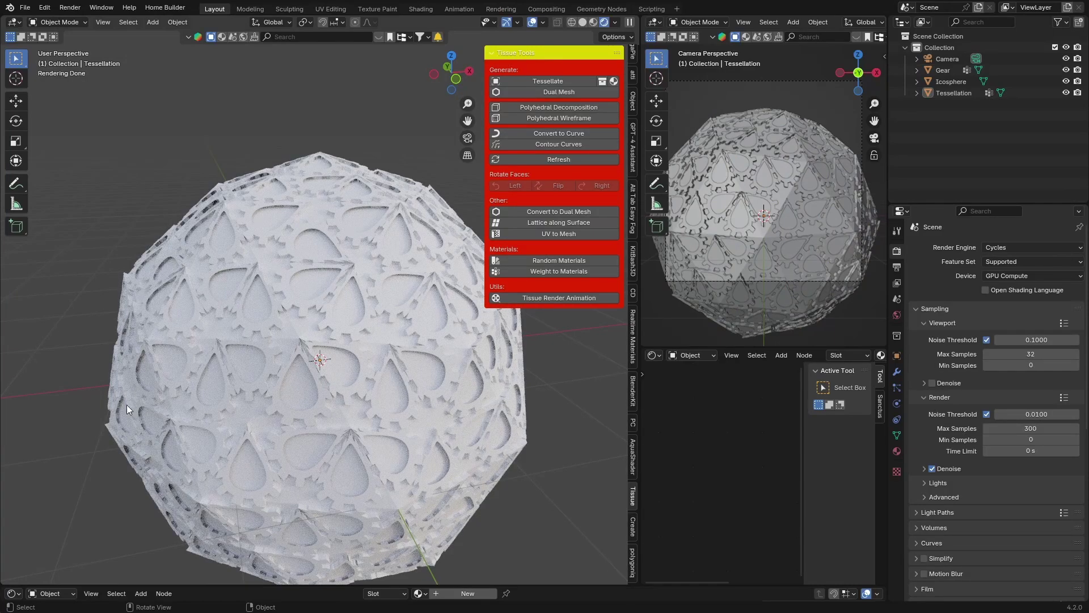
click(245, 363)
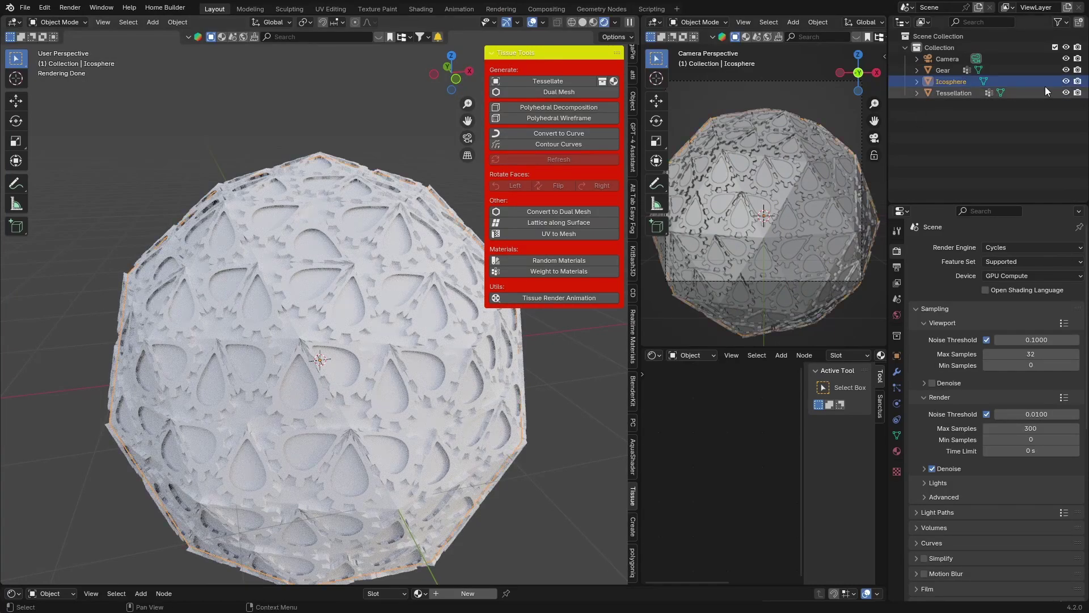
click(1066, 81)
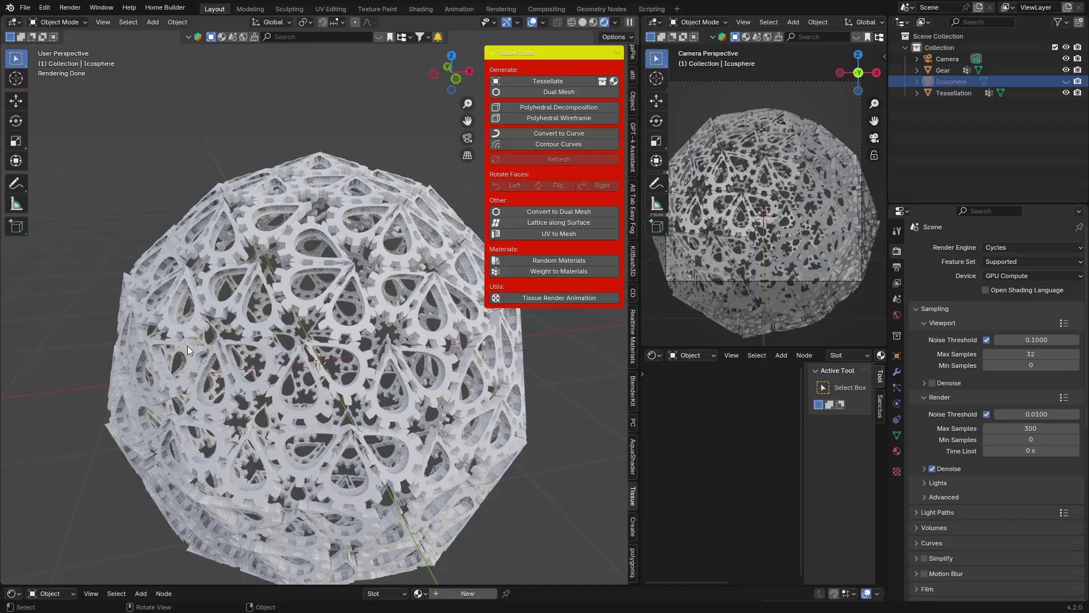
Orbit and zoom around the white lace-like tessellated sphere, then select it.
middle_drag(187, 346, 350, 309)
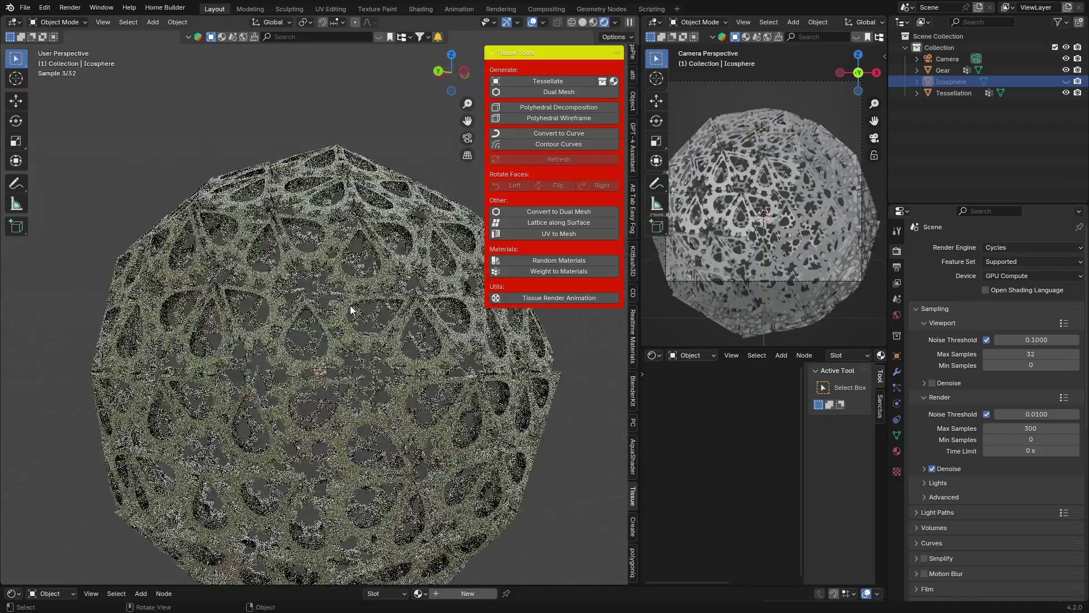
scroll(266, 345, up, 6)
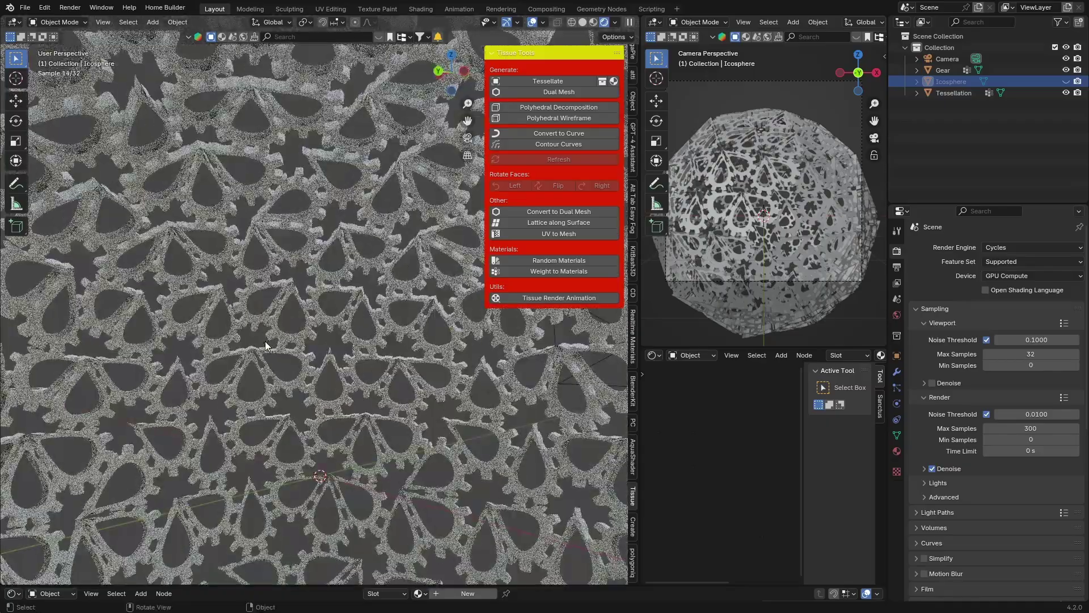
scroll(266, 345, down, 6)
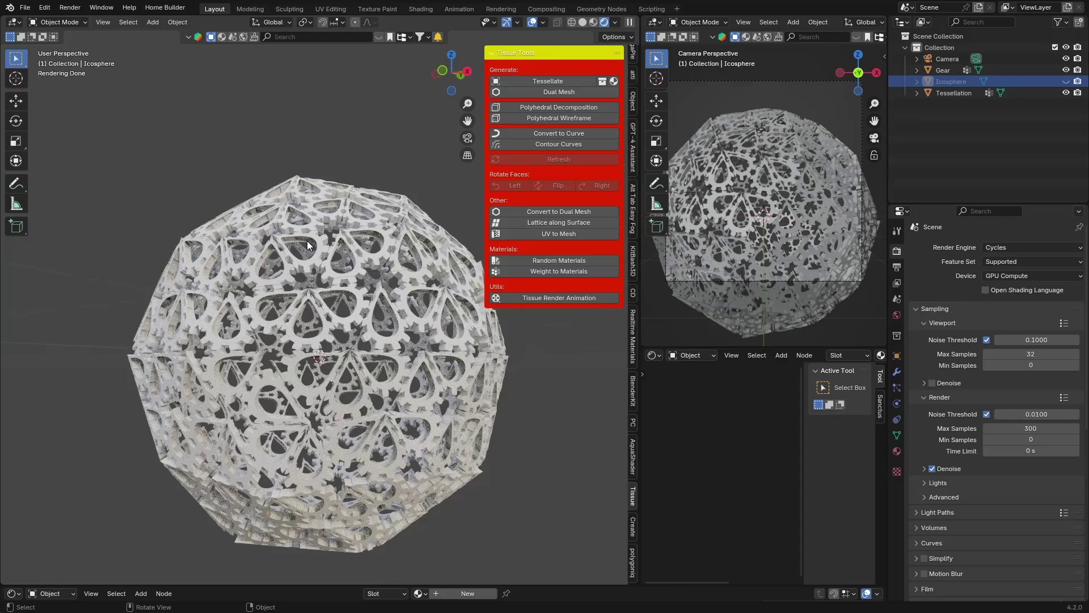
click(281, 278)
click(325, 129)
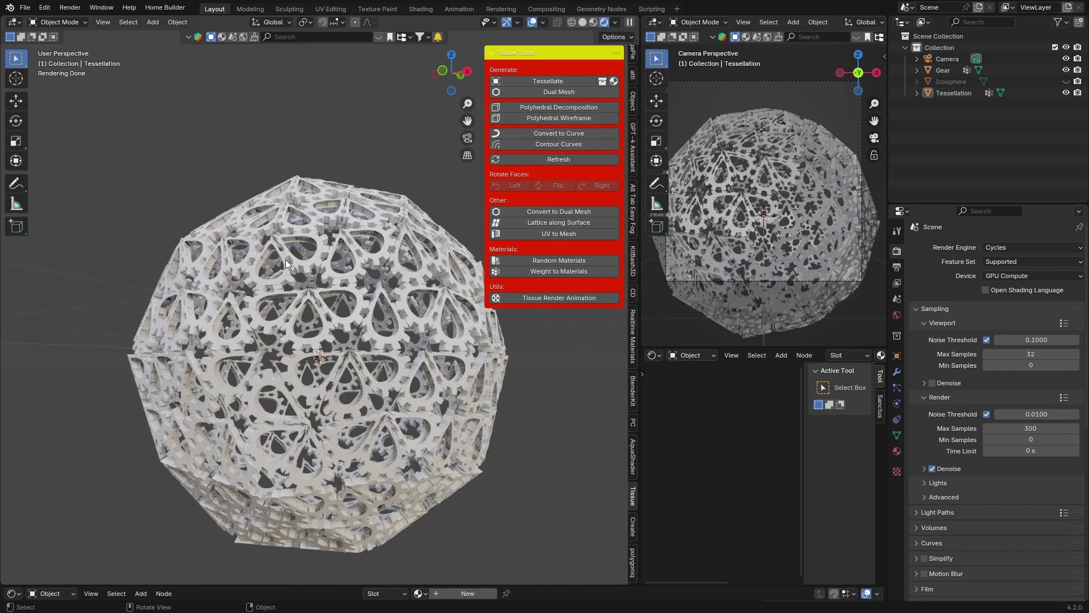
scroll(335, 306, down, 5)
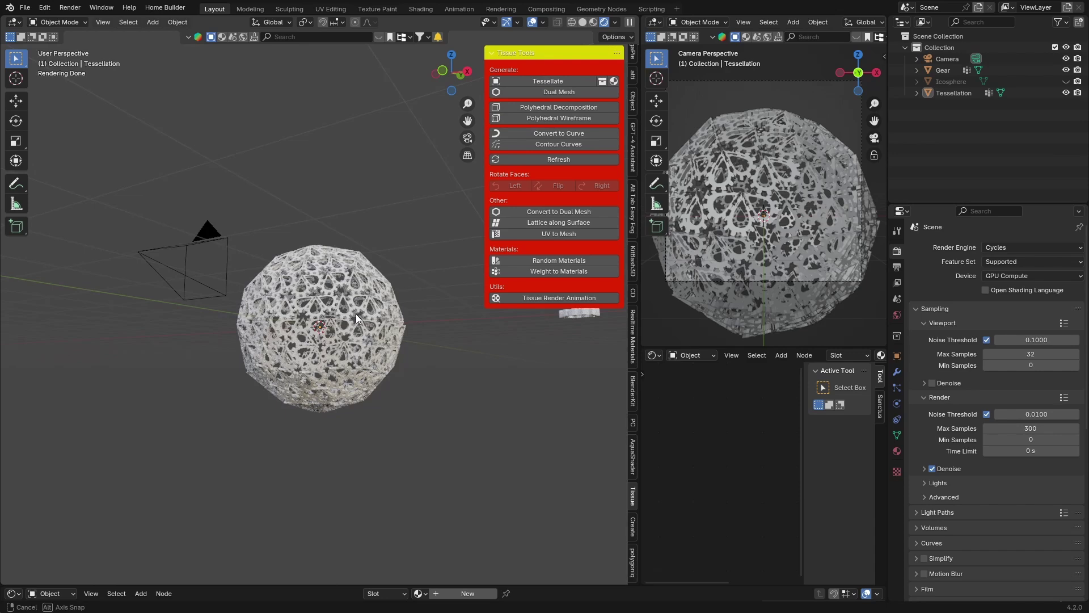
middle_drag(356, 314, 351, 352)
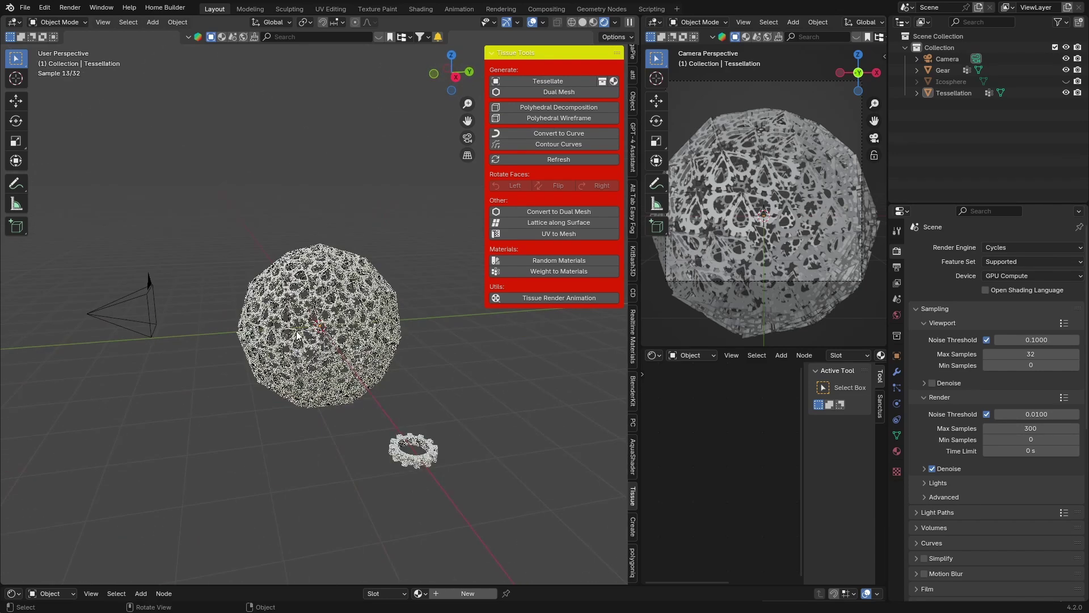
drag(383, 208, 356, 493)
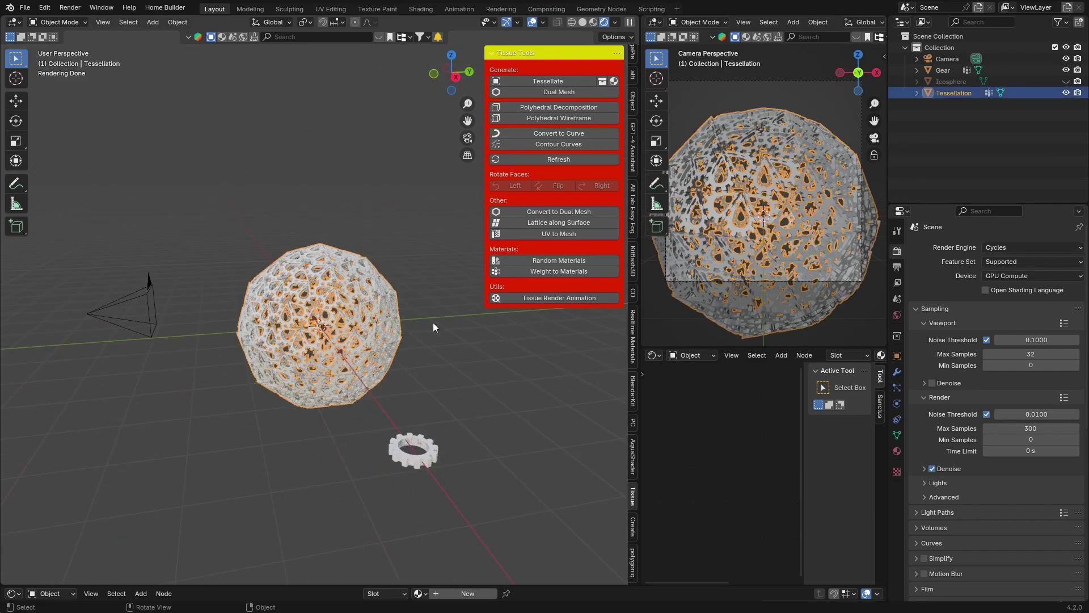
Delete the Tessellation, Gear and Icosphere objects.
key(Delete)
click(426, 448)
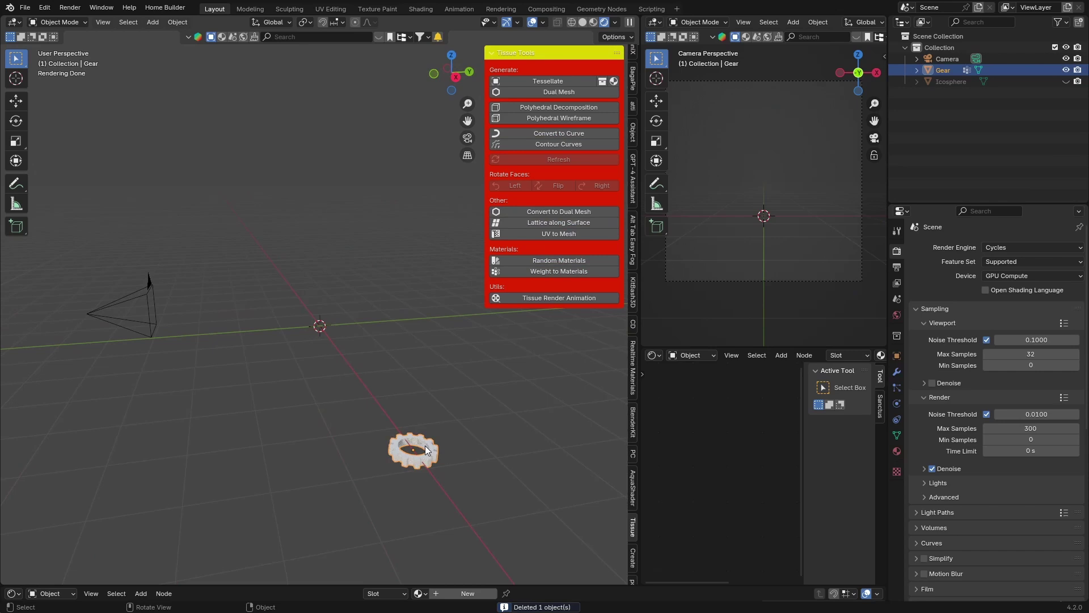
key(Delete)
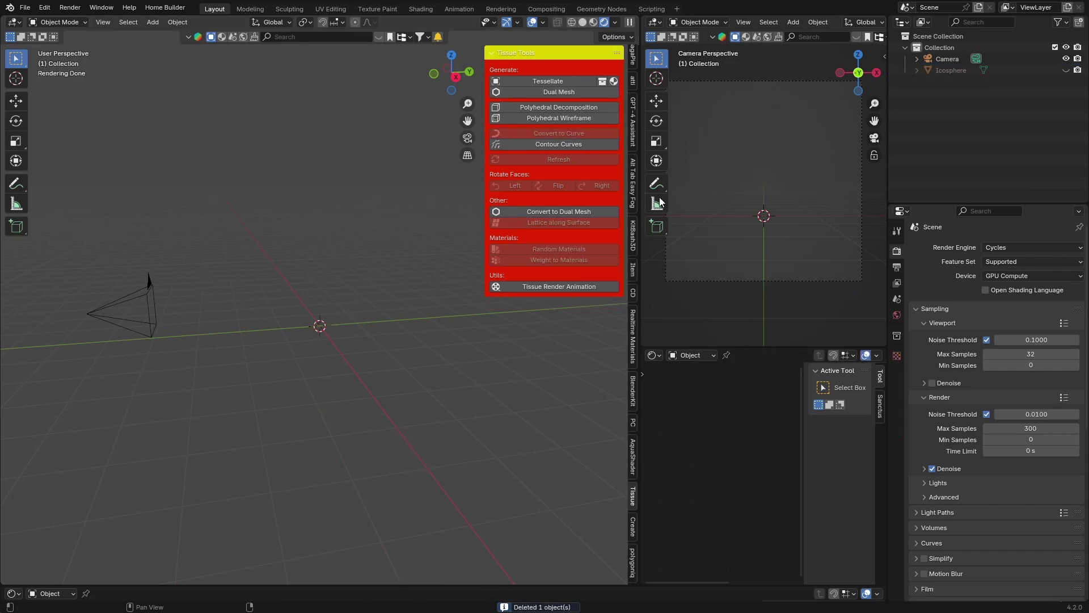
click(937, 71)
key(Delete)
Add a UV Sphere at the origin and toggle it through Edit Mode back to Object Mode.
key(shift+a)
mouse_move(254, 322)
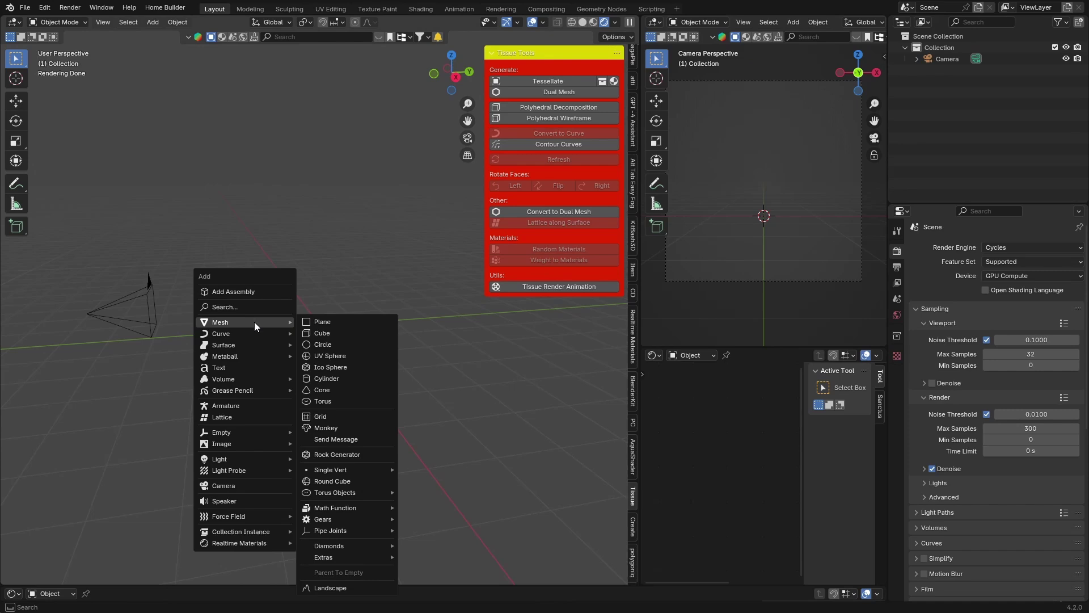
click(328, 356)
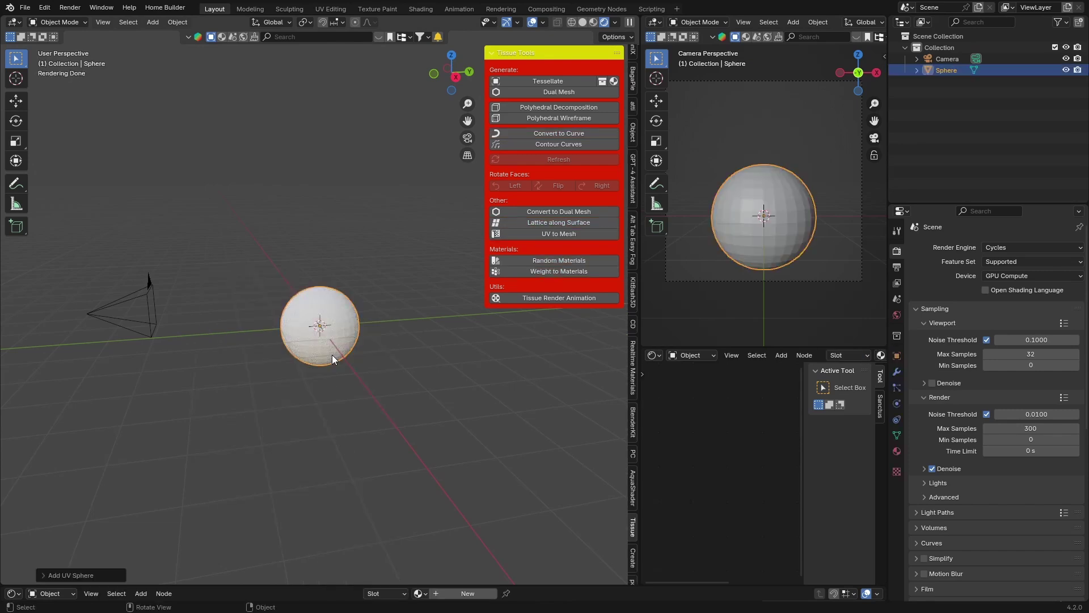
key(Tab)
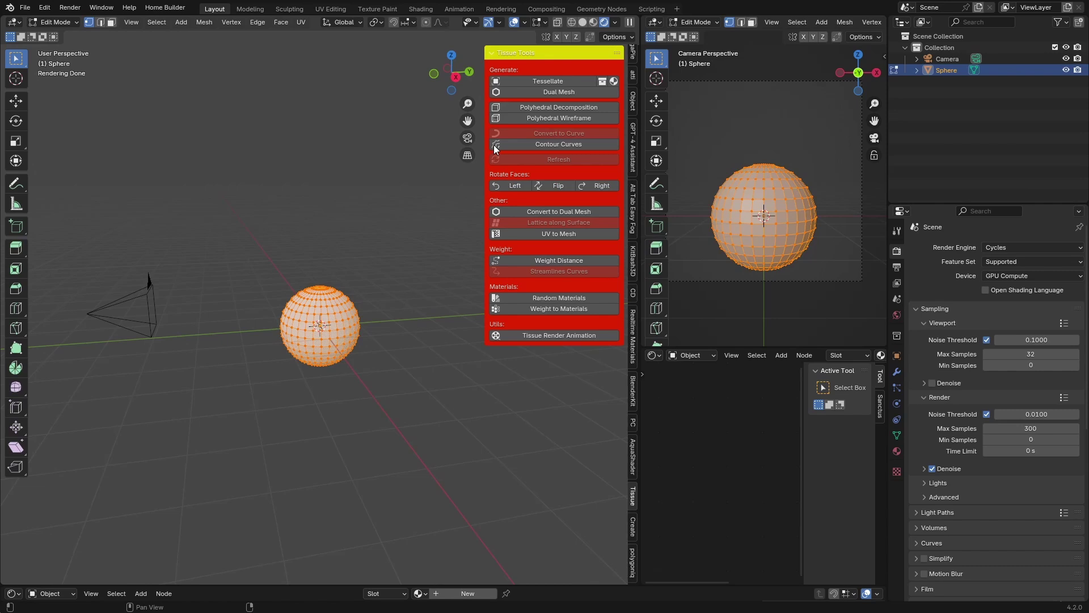
click(375, 328)
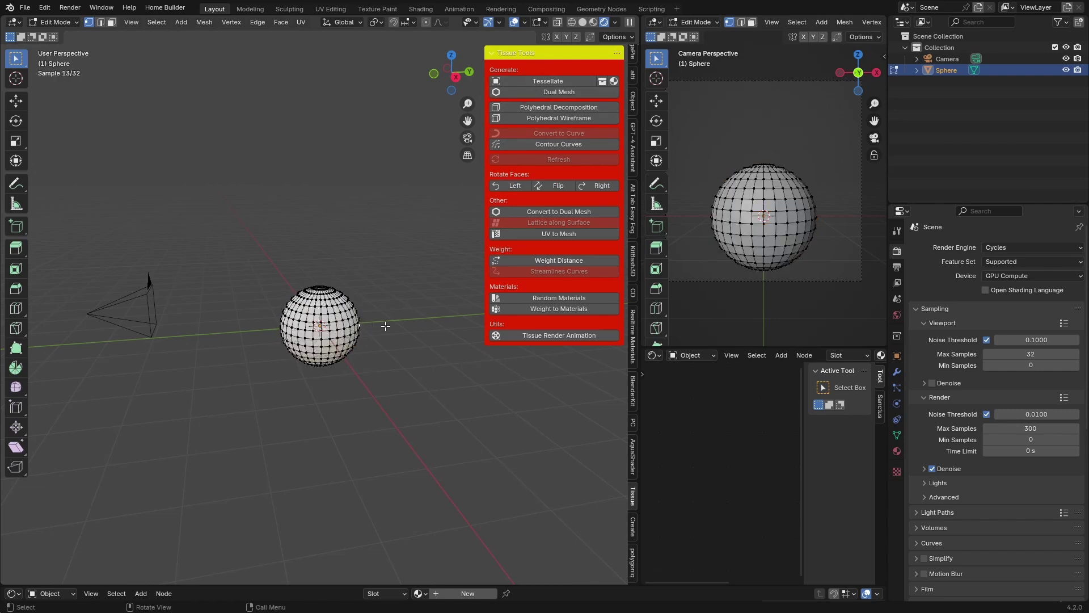
key(Tab)
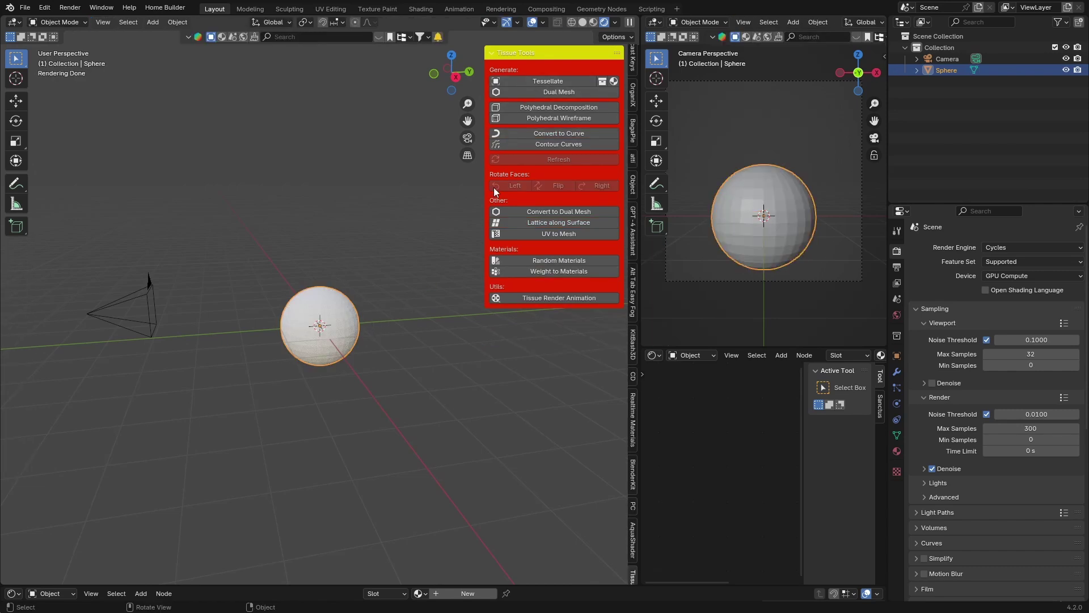
Add Motion Primitive 40 and place it right of the sphere, shrunk to about a third.
click(632, 163)
click(546, 100)
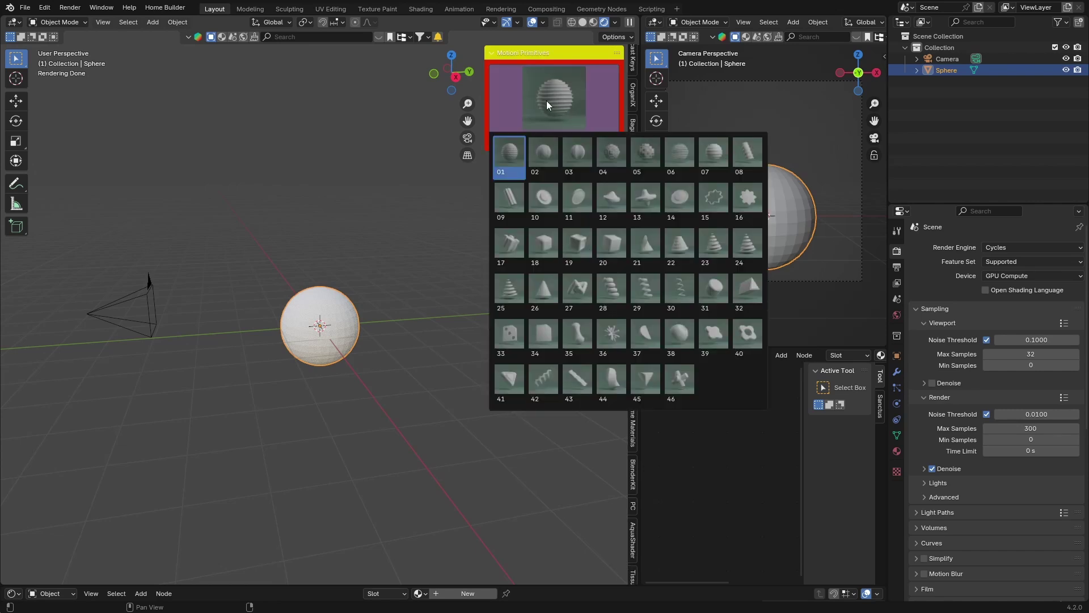
click(747, 334)
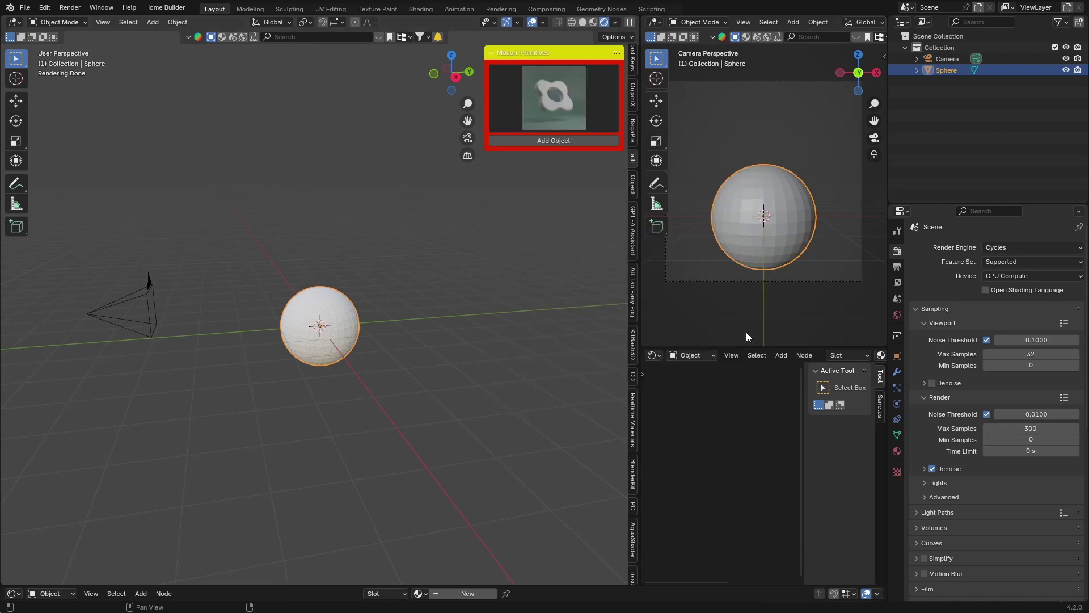
click(526, 140)
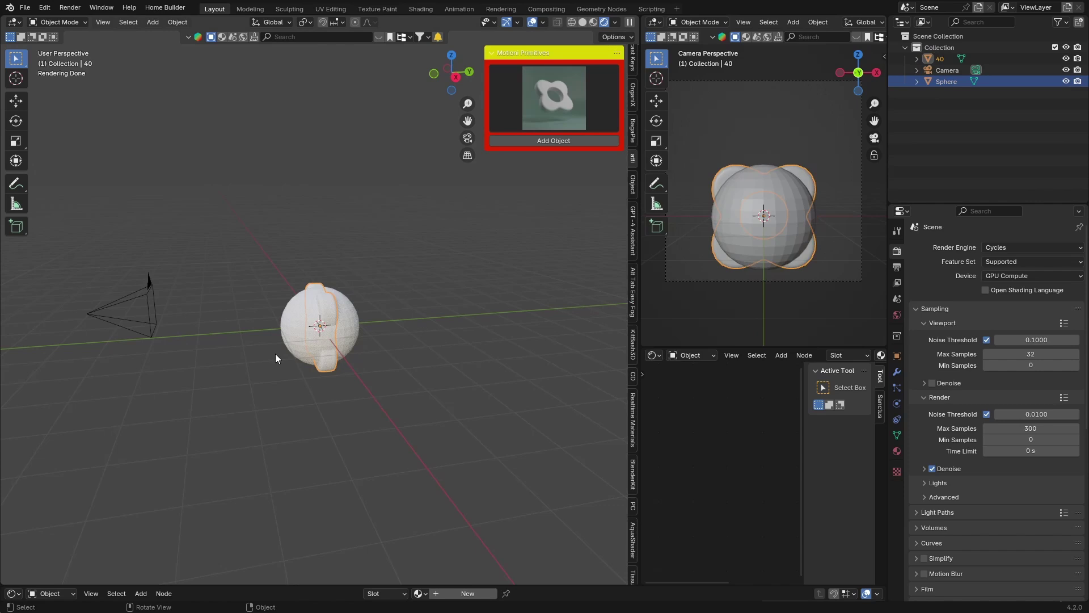
key(g)
click(461, 319)
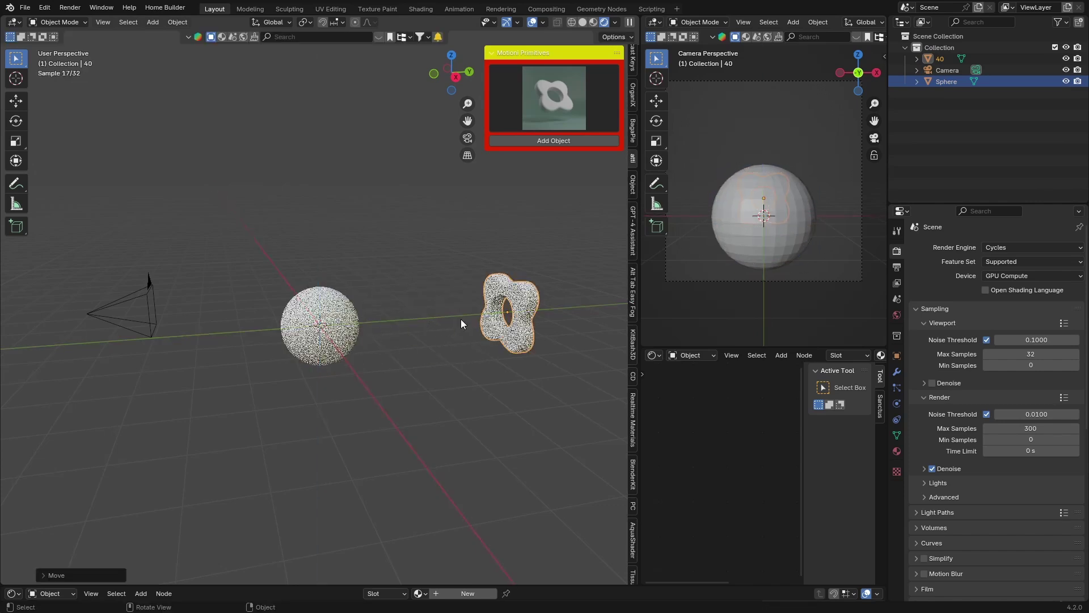
key(s)
click(528, 313)
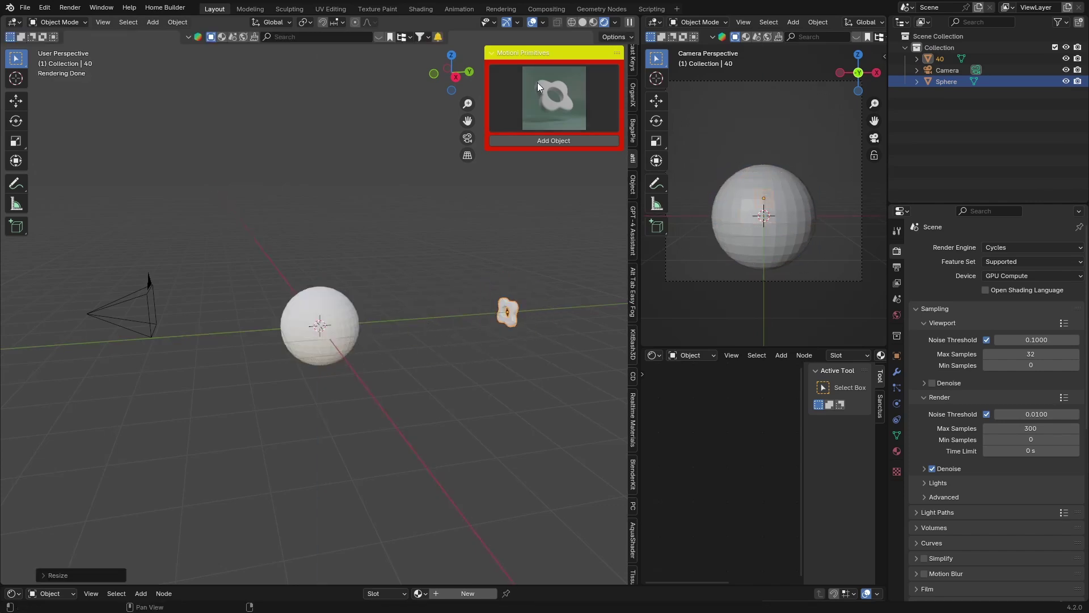
Switch to Solid shading and select primitive 40, then the Sphere as base.
click(583, 22)
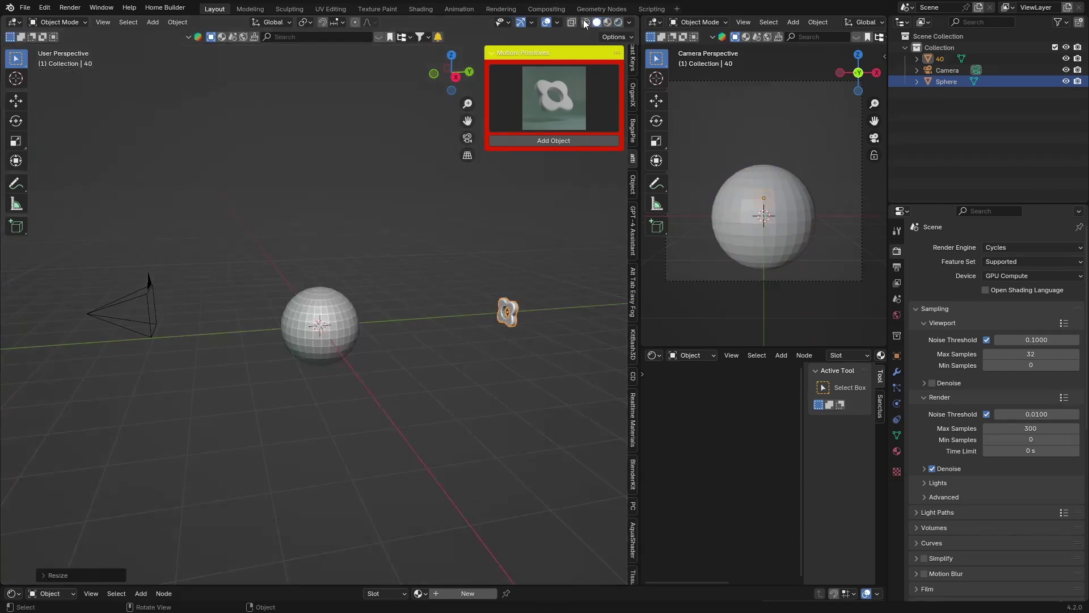
click(508, 303)
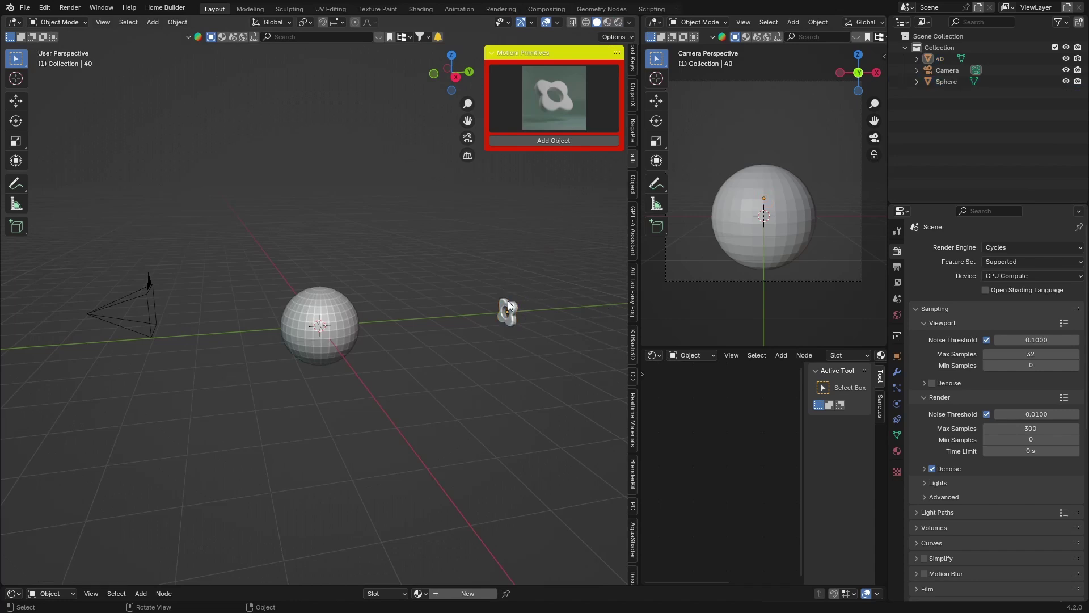
shift+click(305, 311)
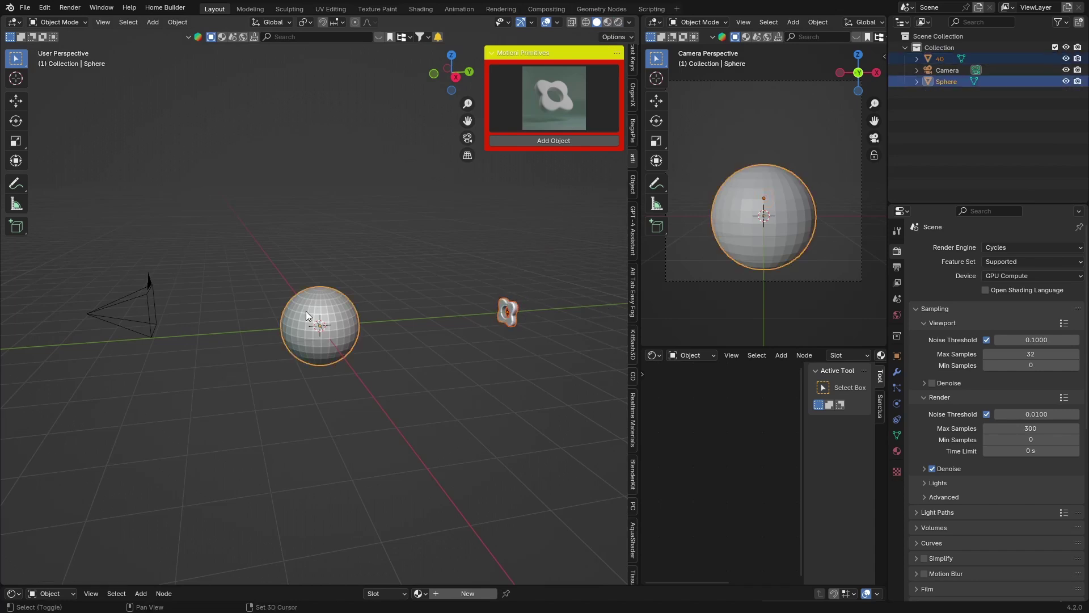
scroll(627, 407, down, 8)
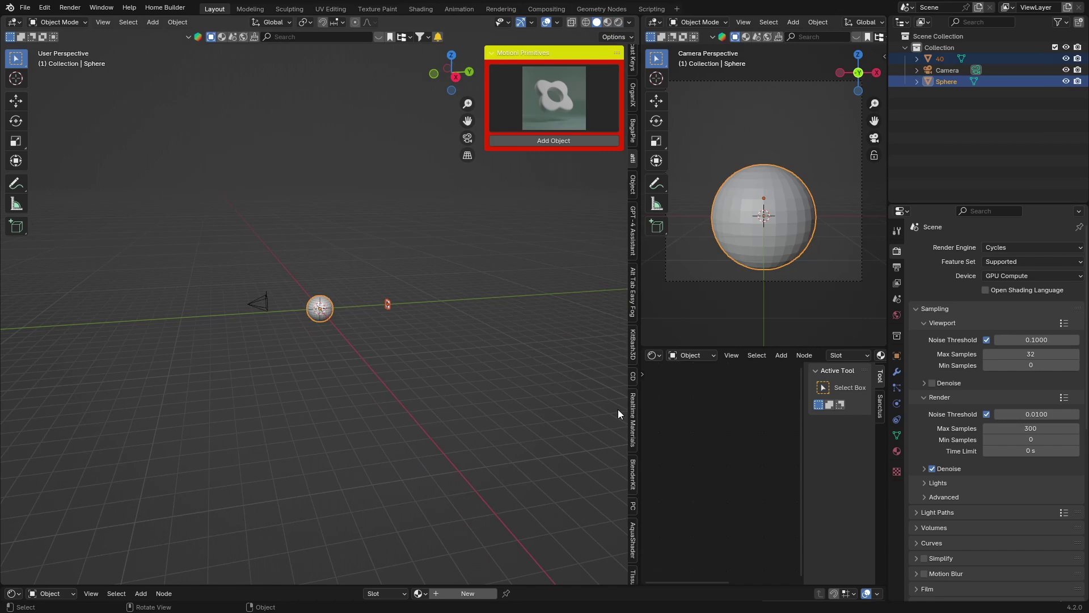
scroll(618, 410, up, 8)
scroll(630, 420, down, 4)
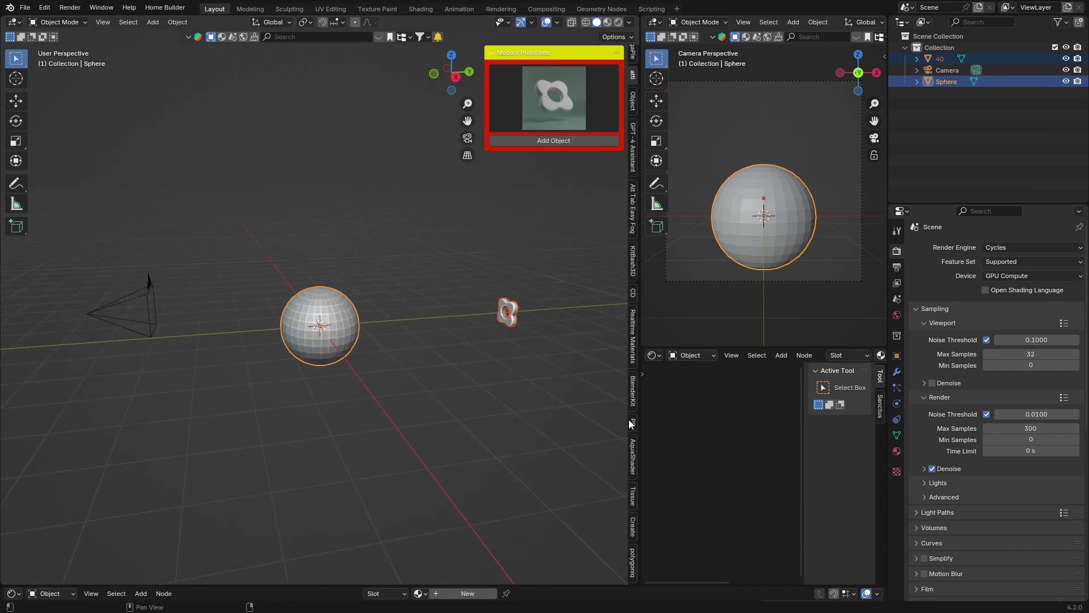
Tessellate the Sphere with primitive 40 using default settings and hide the original Sphere.
click(633, 493)
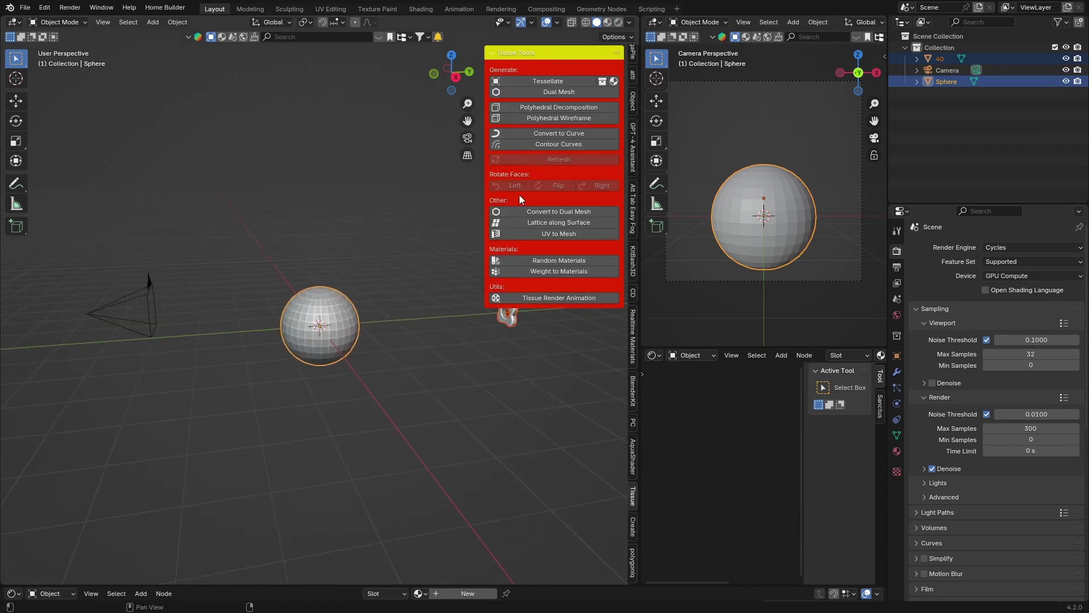
click(540, 80)
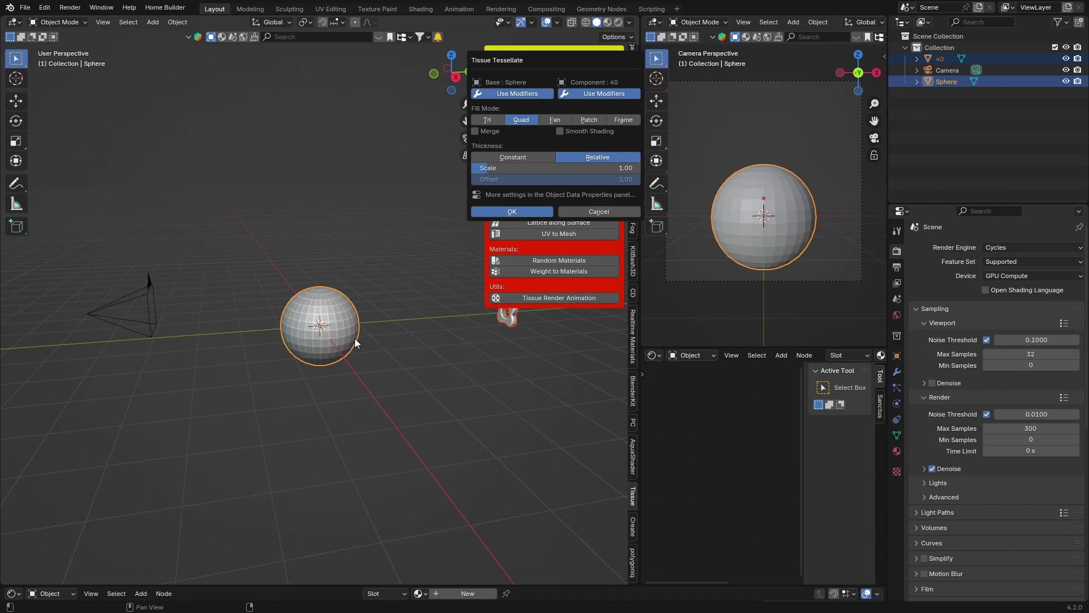
click(499, 211)
scroll(298, 347, up, 8)
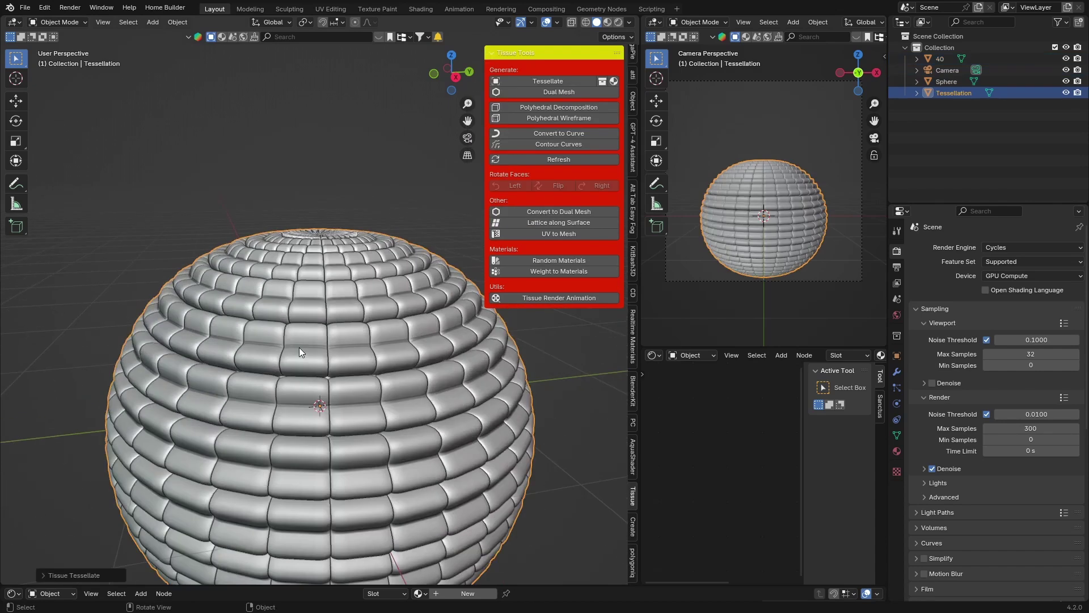
click(229, 172)
click(394, 365)
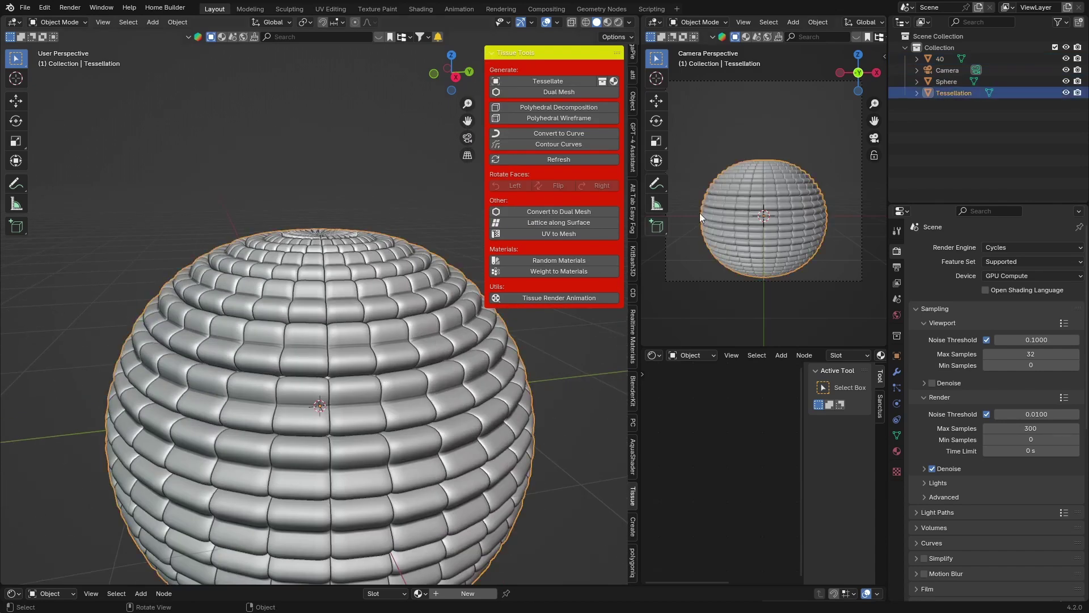
click(1066, 82)
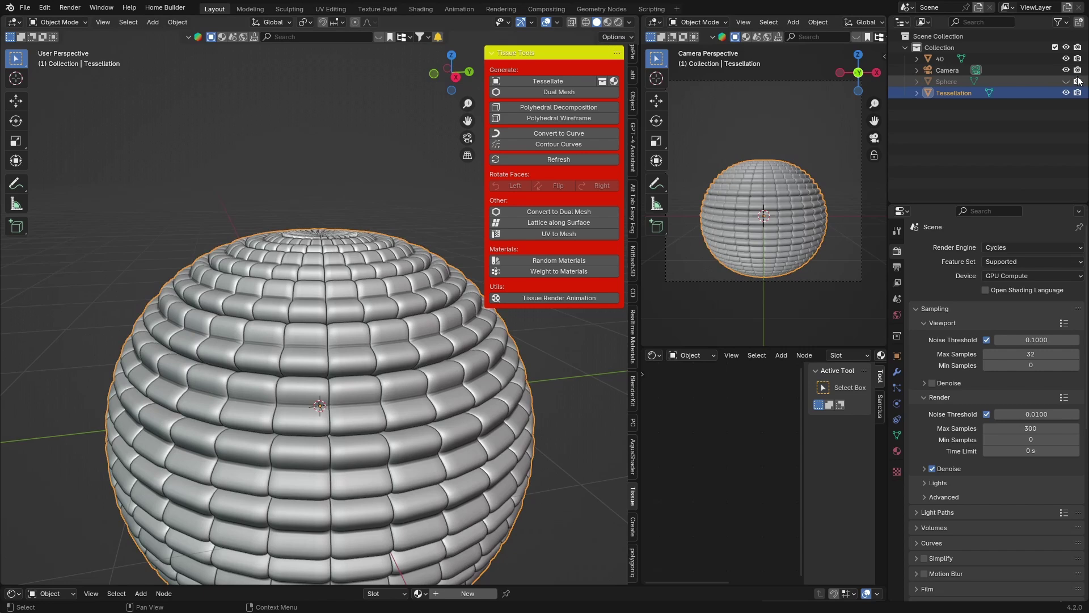
Orbit around the tiled sphere, then open and cancel a second Tessellate dialog.
middle_drag(178, 409, 127, 383)
scroll(128, 382, down, 6)
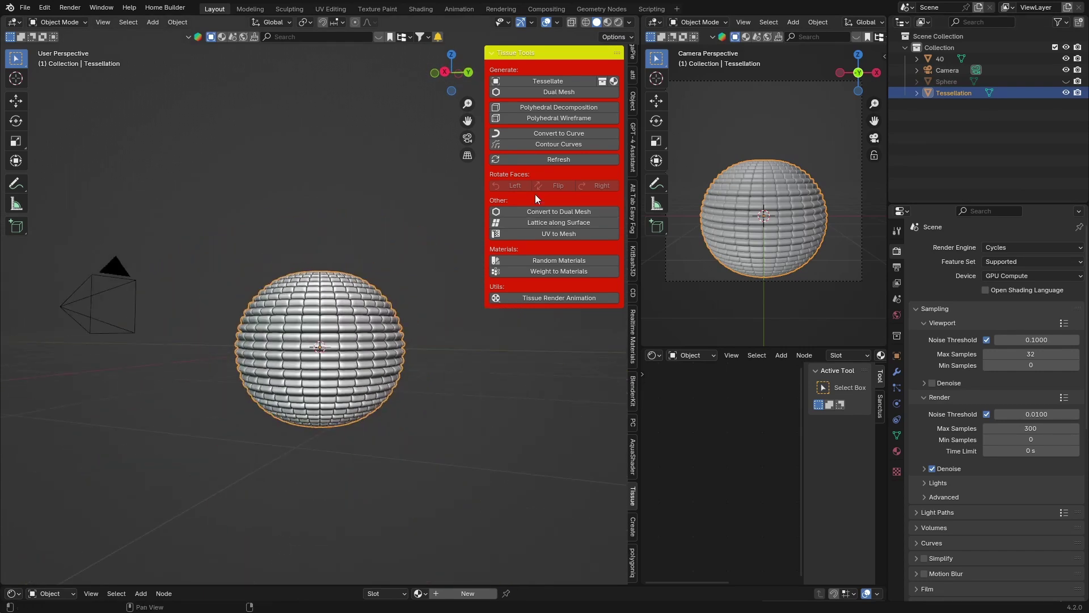
click(543, 81)
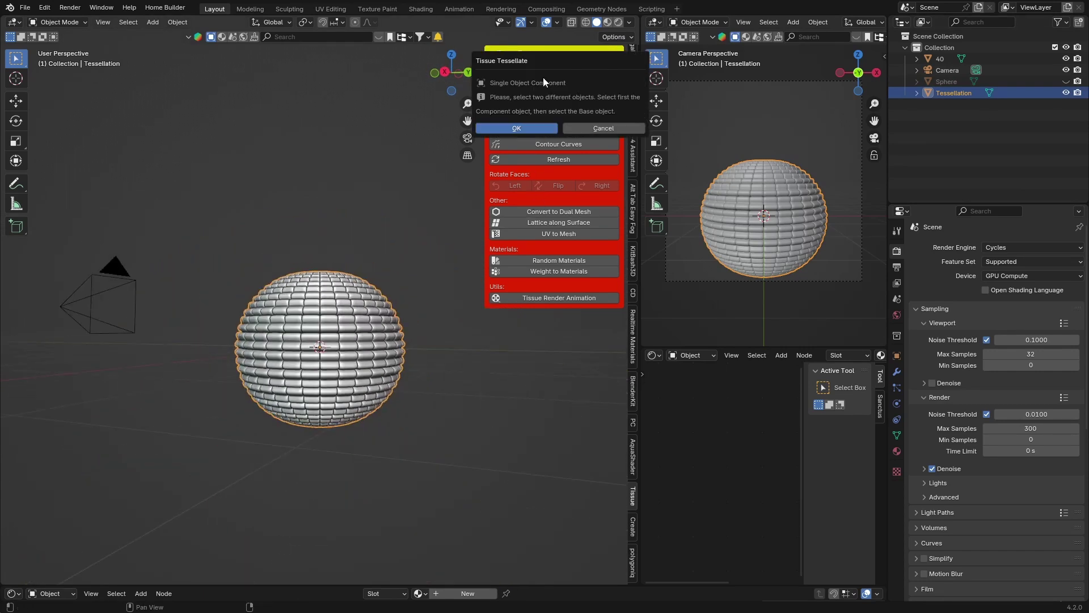
click(609, 128)
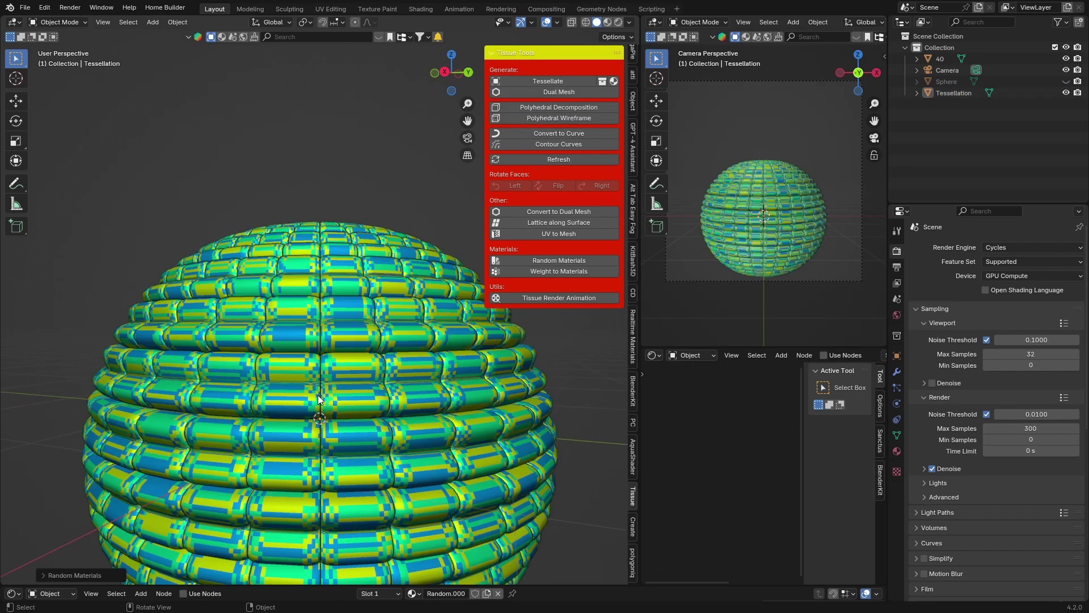
Switch to Rendered shading, apply Random Materials to the tiles, and orbit to view the colors.
scroll(318, 395, up, 2)
click(618, 22)
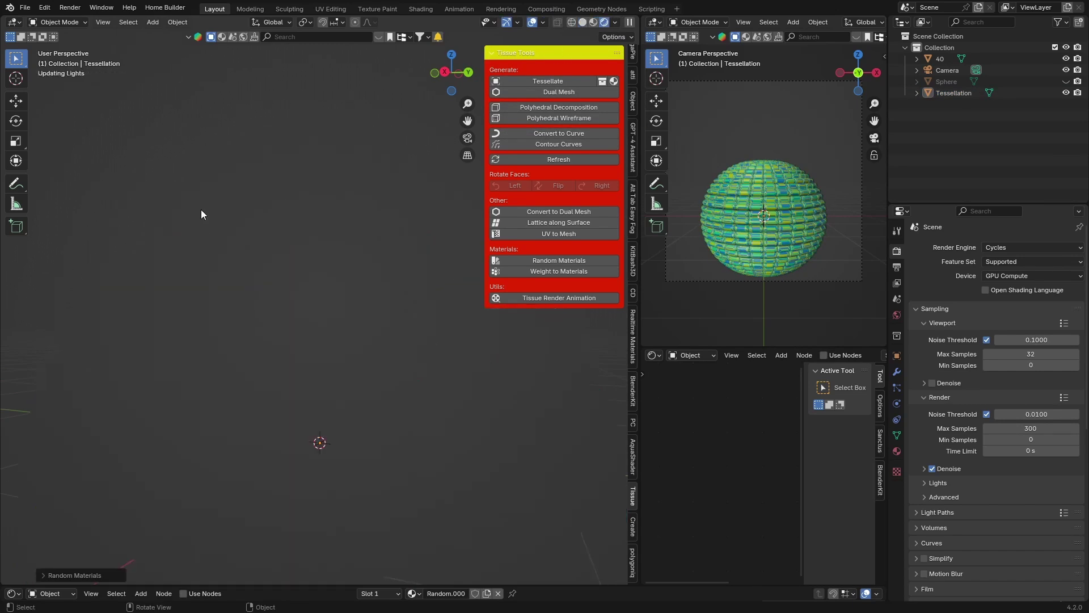
click(519, 260)
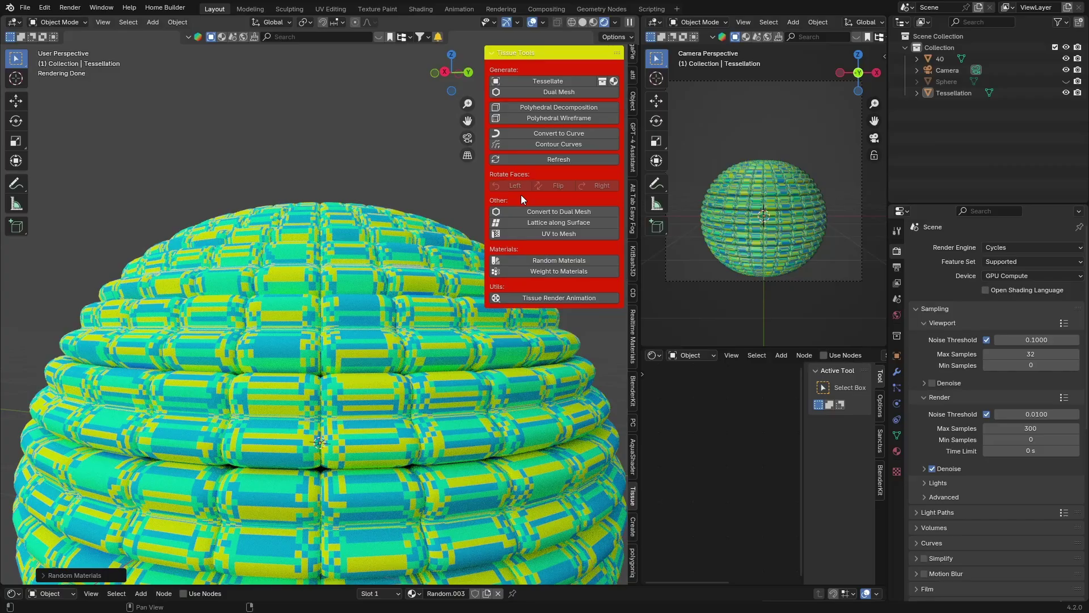
scroll(326, 411, up, 8)
scroll(325, 411, down, 8)
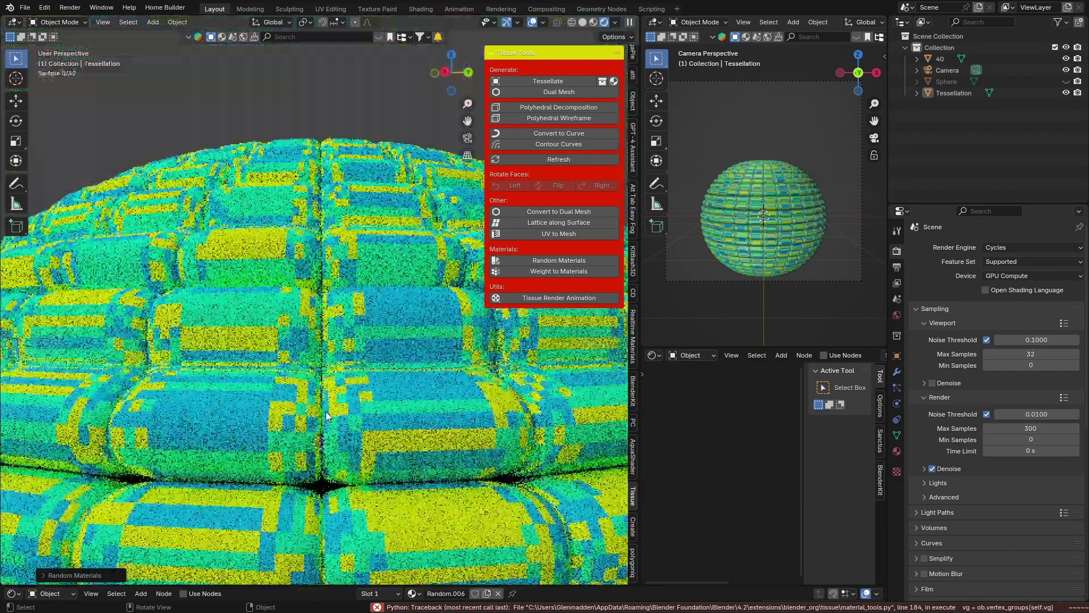
middle_drag(171, 381, 457, 377)
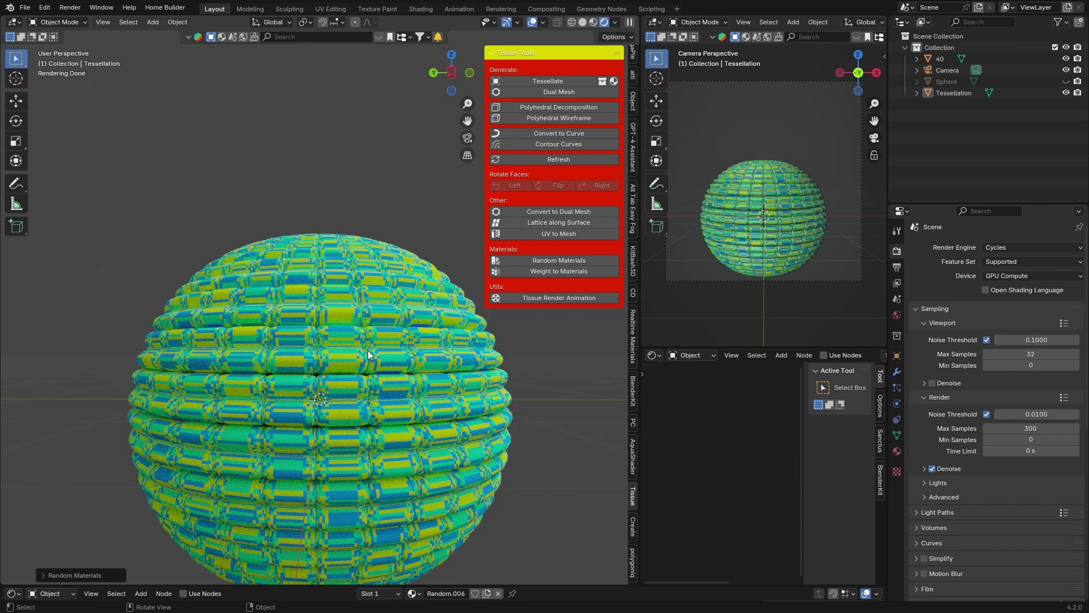
Select the Tessellation sphere in the viewport and delete it.
drag(348, 151, 198, 496)
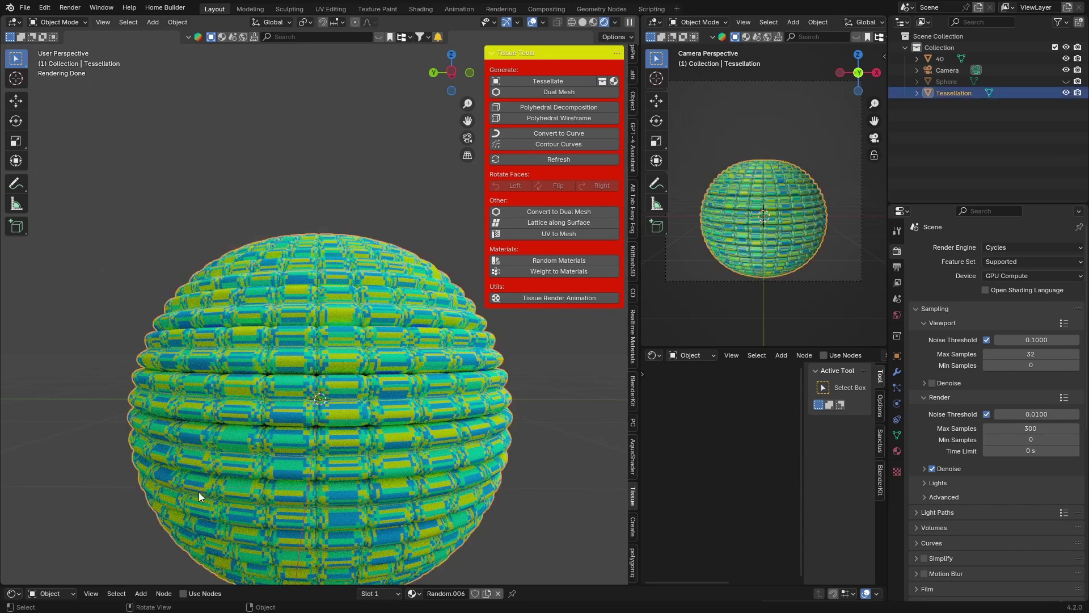
click(275, 176)
click(237, 277)
key(Delete)
Delete primitive 40 and the Sphere object from the Outliner, leaving only the Camera.
click(941, 58)
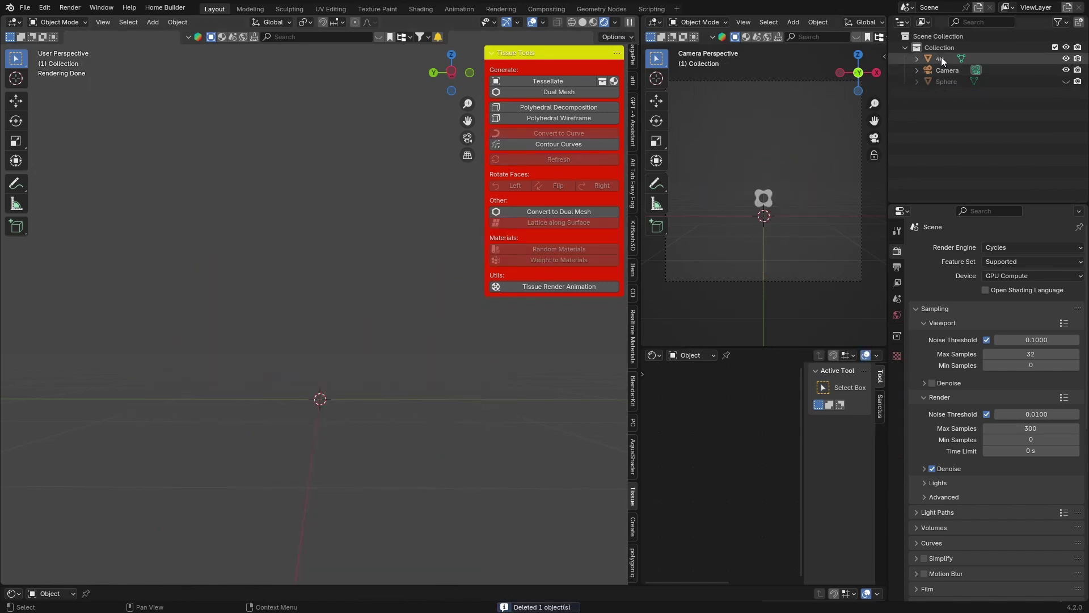
key(Delete)
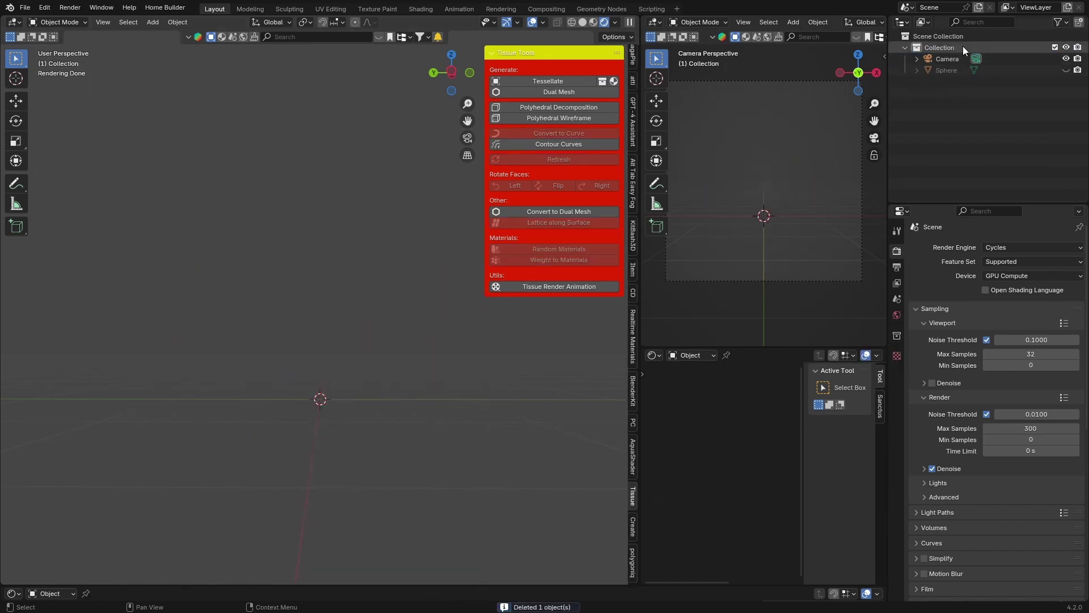
click(1006, 71)
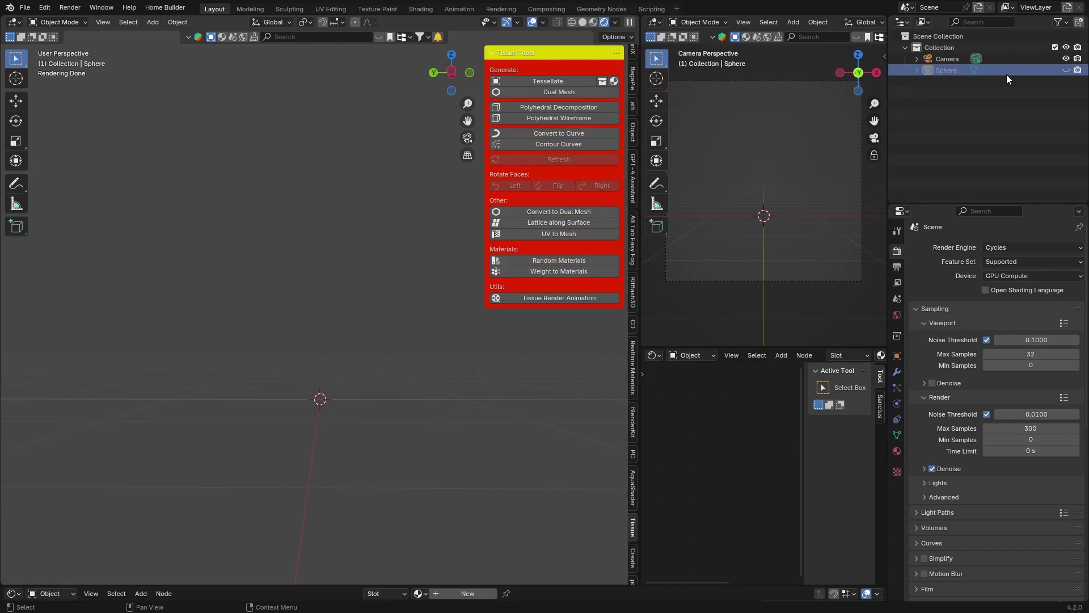
key(Delete)
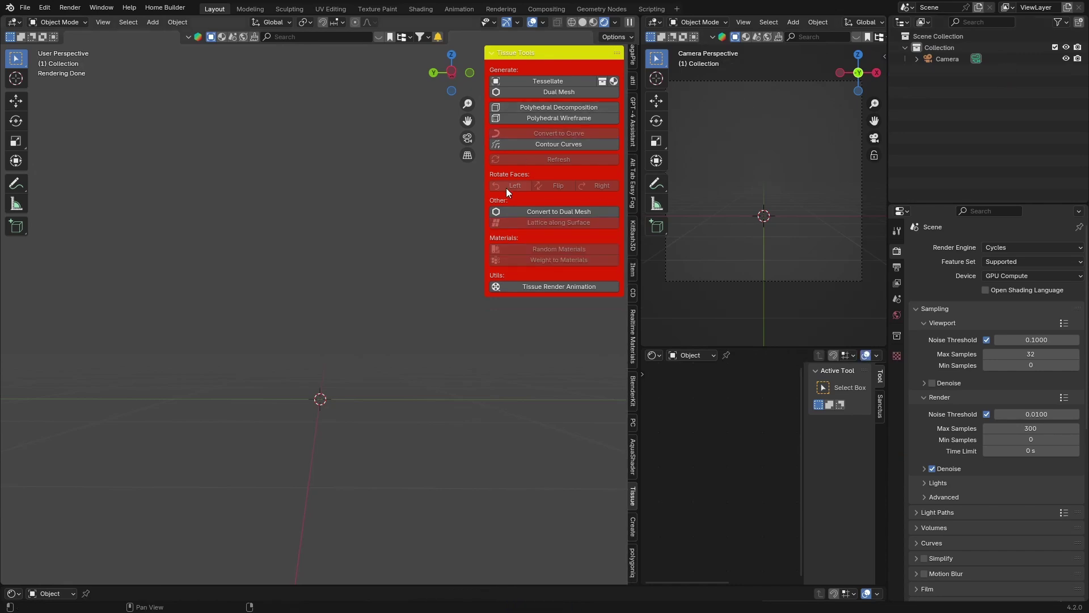